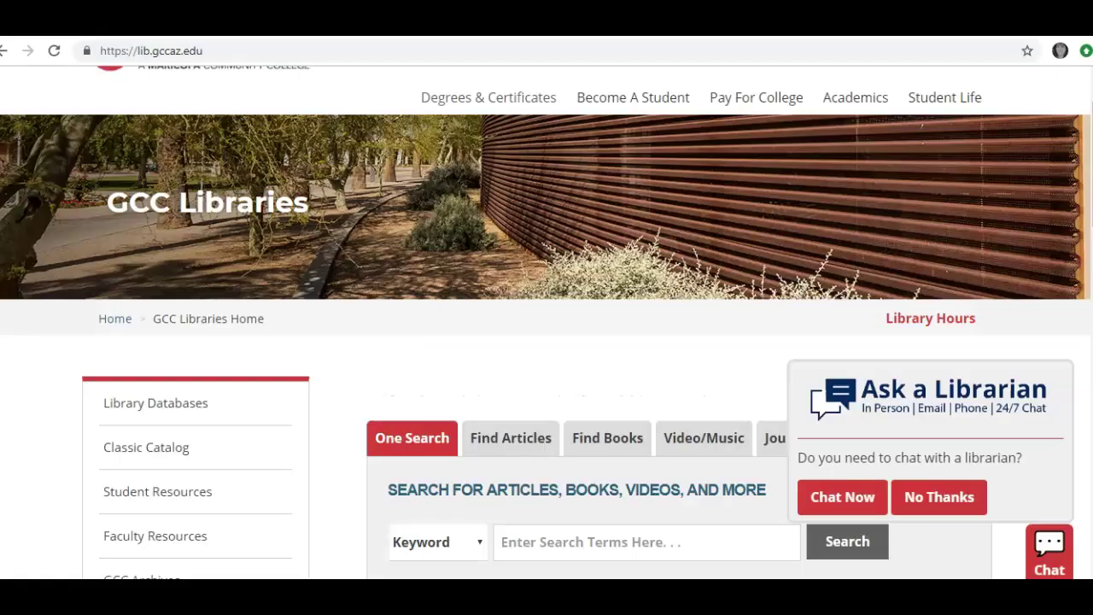
Step: Open the library databases list and scroll down to Noodletools under General / All Subjects
{"action": "left_click", "coordinate": [119, 405]}
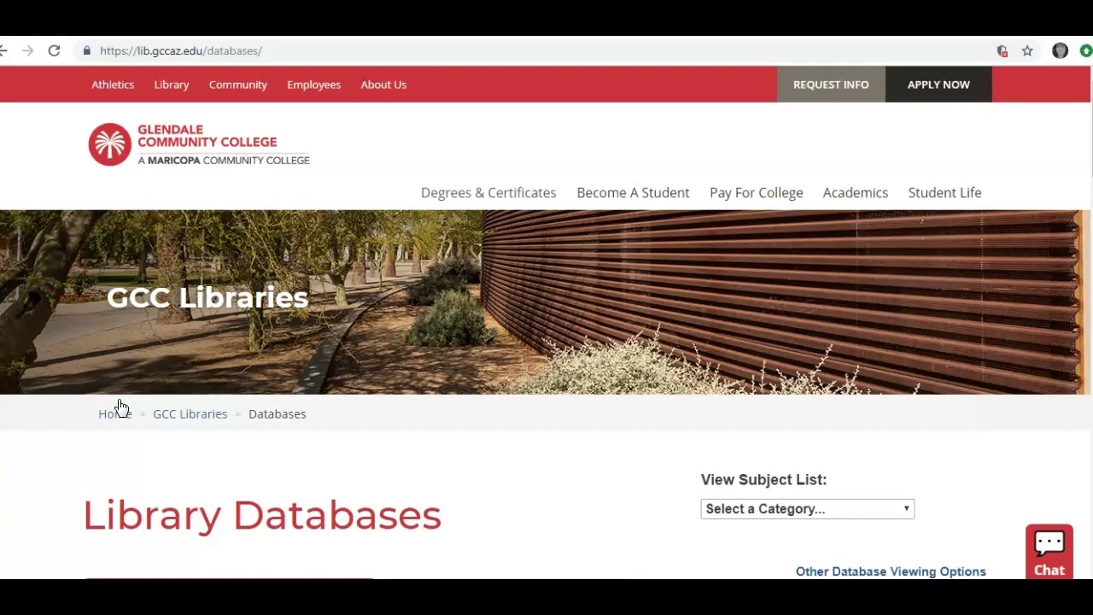
{"action": "scroll", "coordinate": [119, 406], "scroll_direction": "down", "scroll_amount": 3}
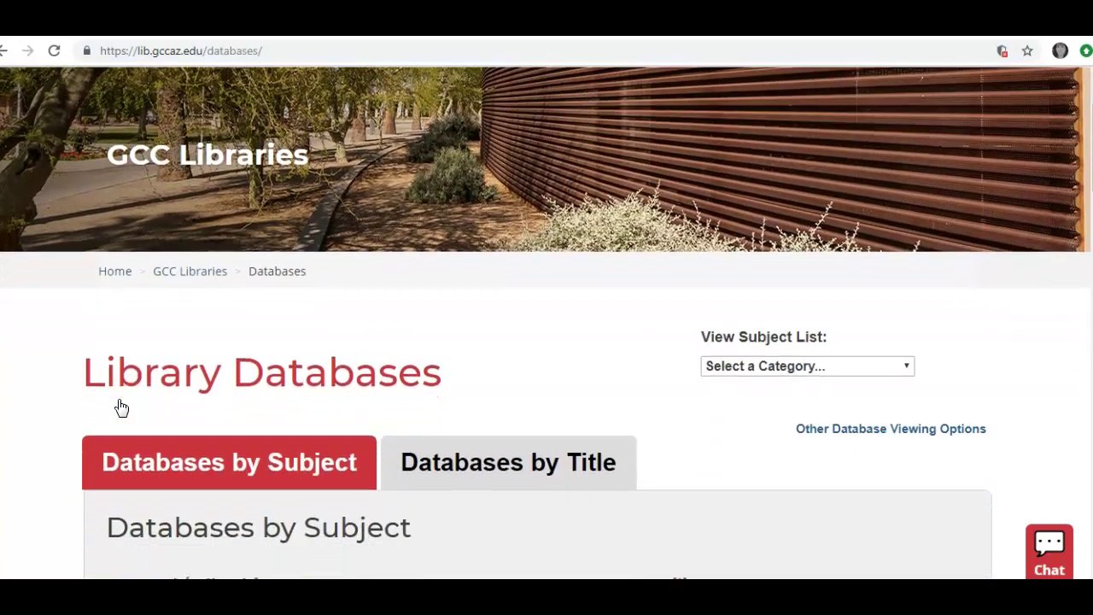
{"action": "scroll", "coordinate": [120, 406], "scroll_direction": "down", "scroll_amount": 3}
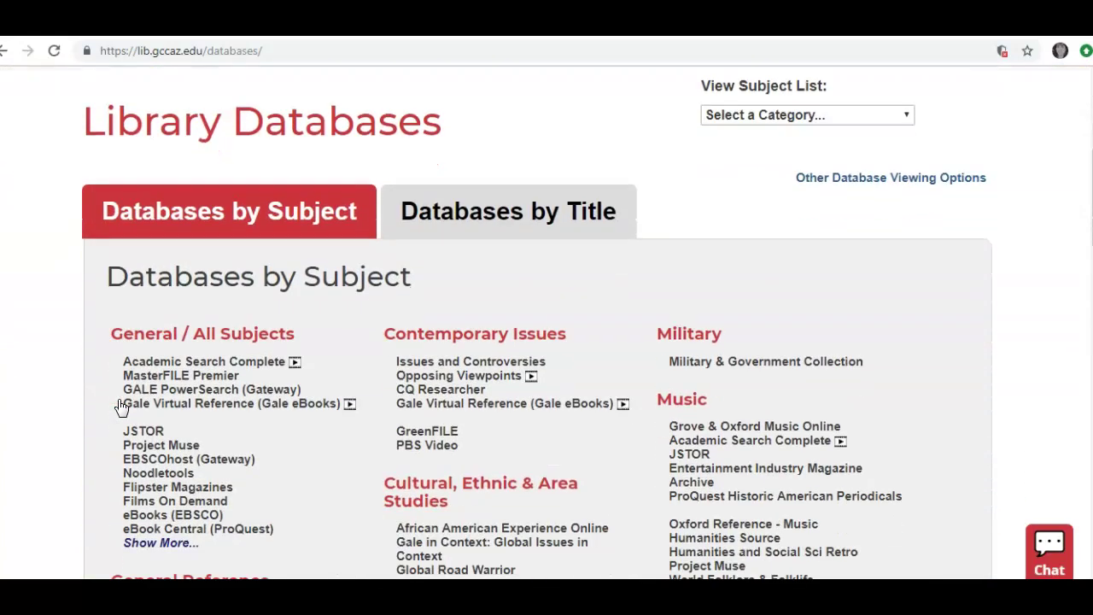
{"action": "scroll", "coordinate": [120, 408], "scroll_direction": "down", "scroll_amount": 1}
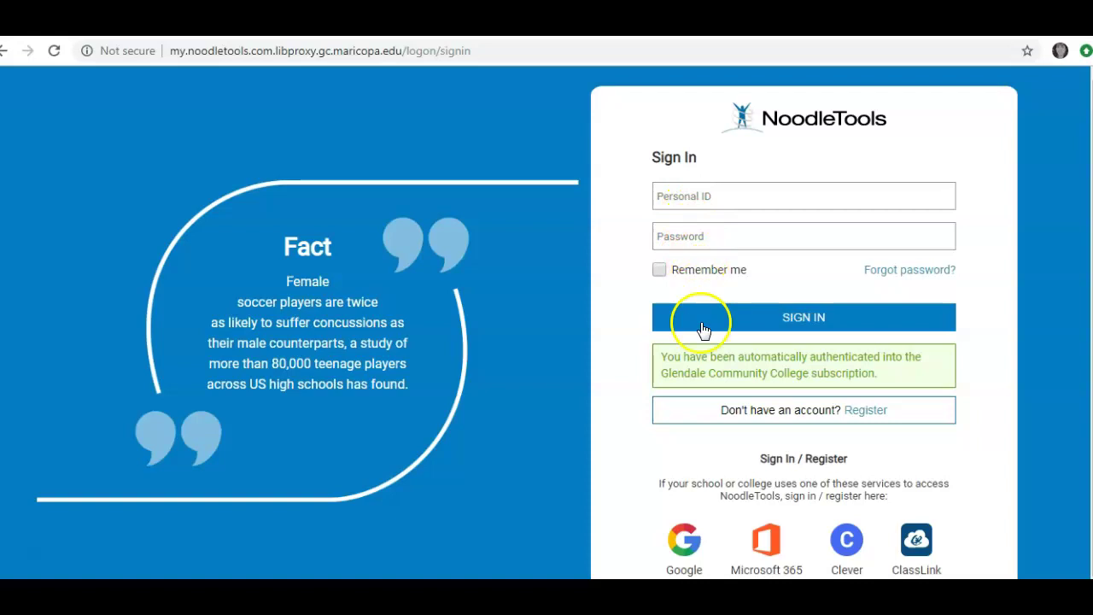
Step: Start a new NoodleTools registration and enter a personal ID, confirming it is available
{"action": "left_click", "coordinate": [745, 413]}
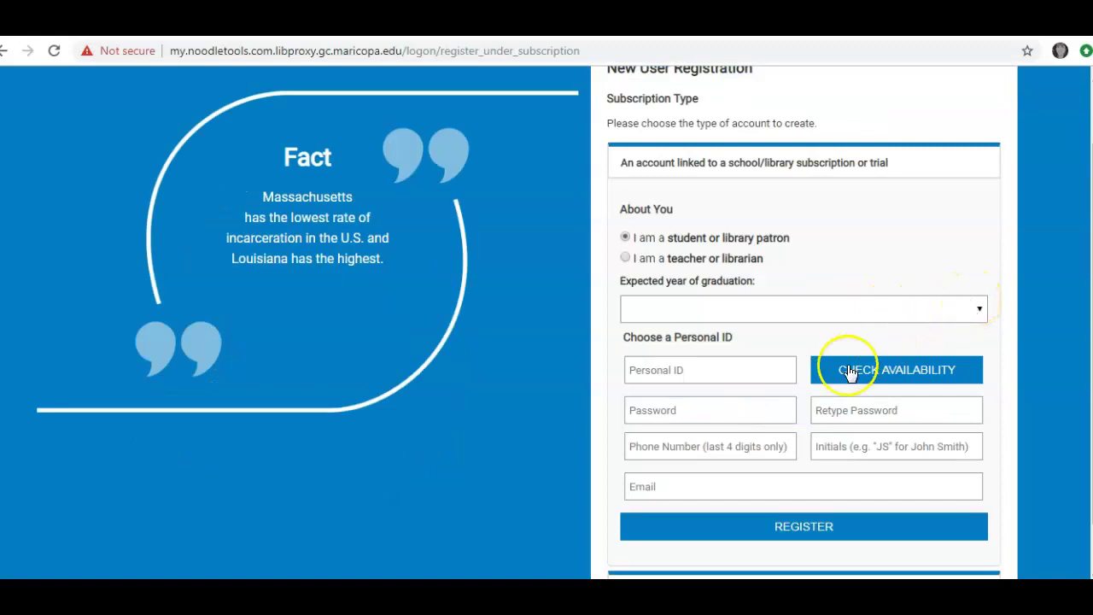
{"action": "left_click", "coordinate": [706, 371]}
{"action": "type", "text": "K"}
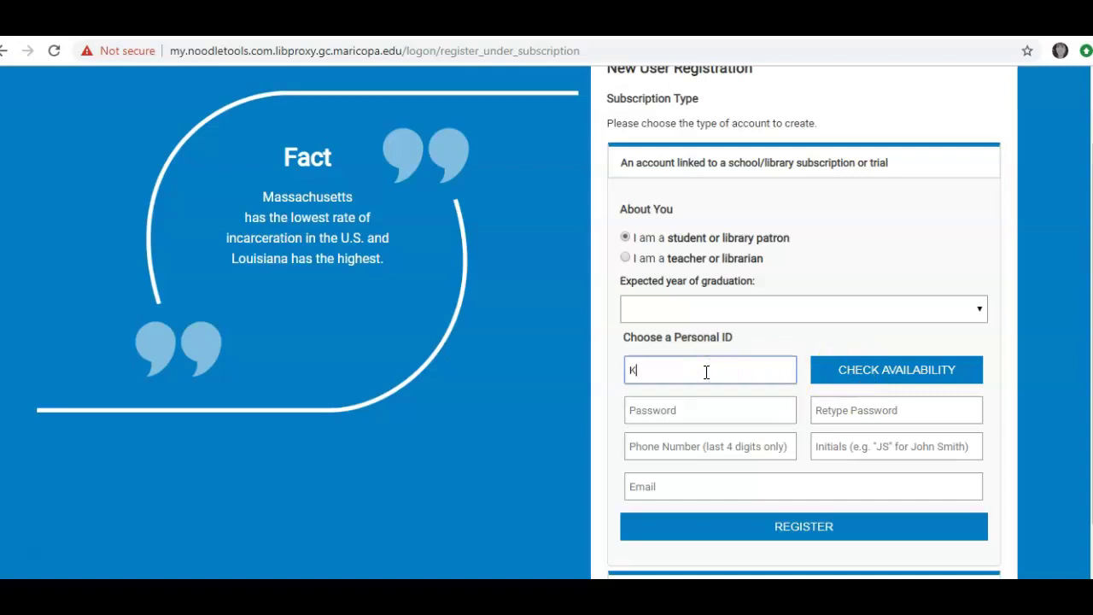
{"action": "type", "text": "AR2170452"}
{"action": "left_click", "coordinate": [831, 369]}
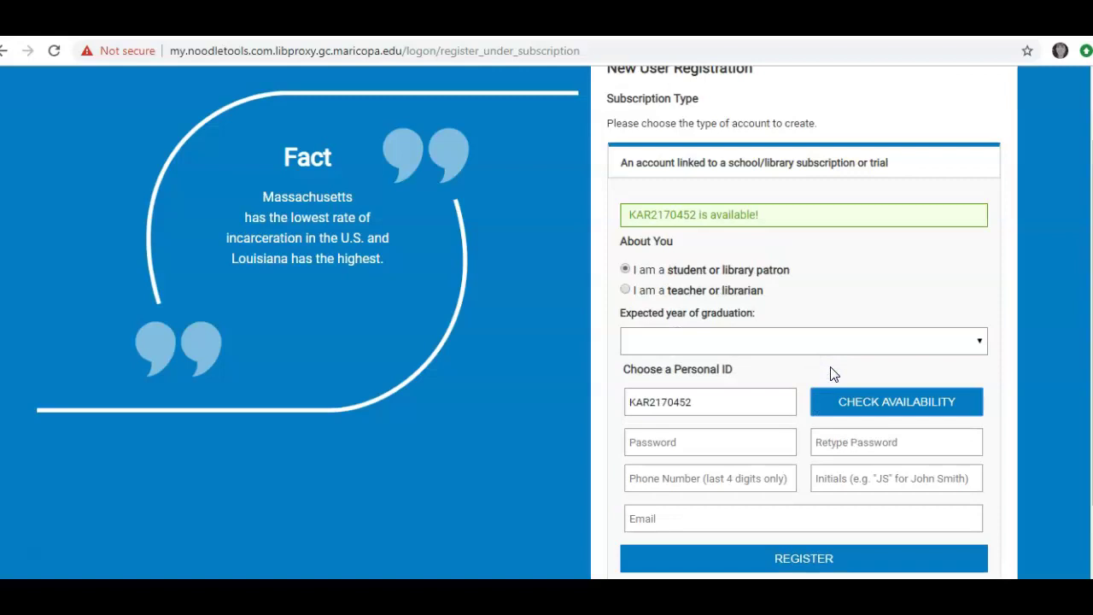
Step: Fill in the account password, its confirmation, the phone number and the e-mail address
{"action": "left_click", "coordinate": [730, 439]}
{"action": "left_click", "coordinate": [830, 441]}
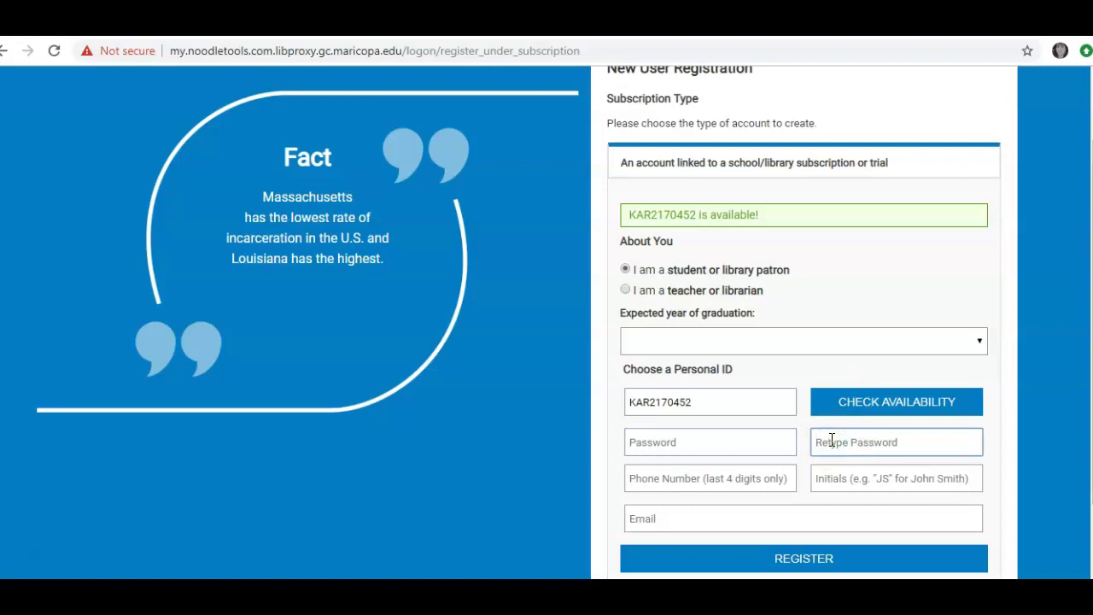
{"action": "left_click", "coordinate": [723, 484]}
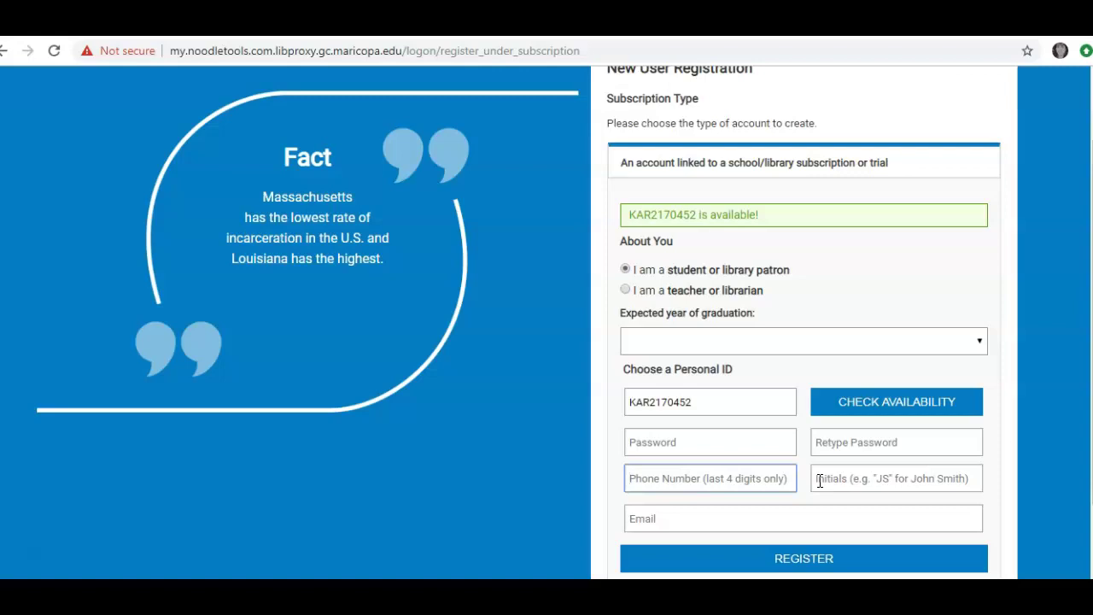
{"action": "left_click", "coordinate": [745, 519]}
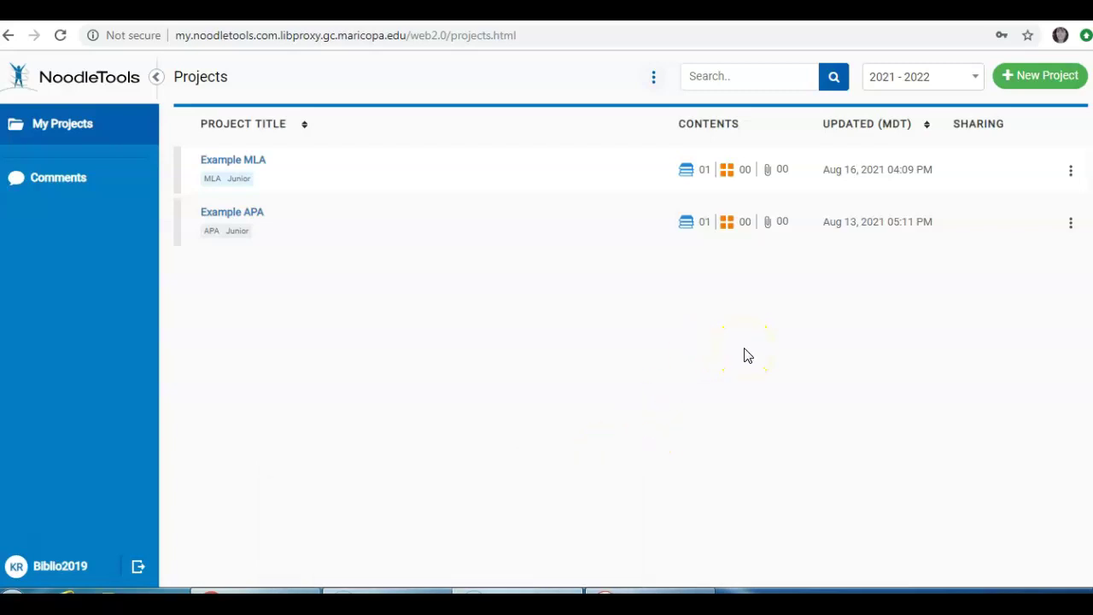
Step: Create a new project titled 'eng101 WORKS CITED' using MLA style at Junior level
{"action": "left_click", "coordinate": [1048, 79]}
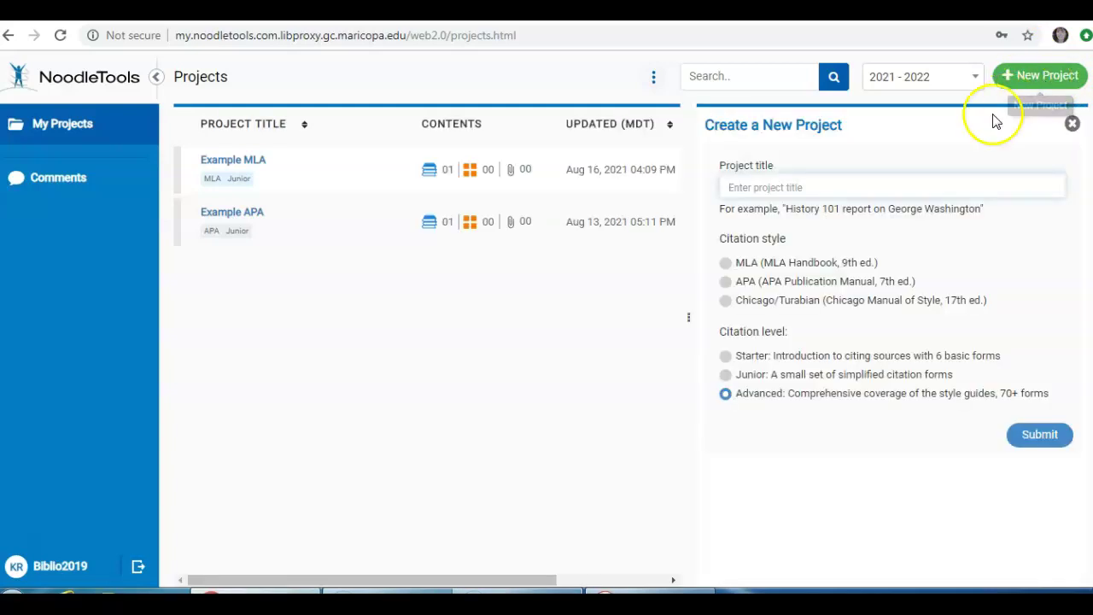
{"action": "left_click", "coordinate": [928, 184]}
{"action": "type", "text": "eng101"}
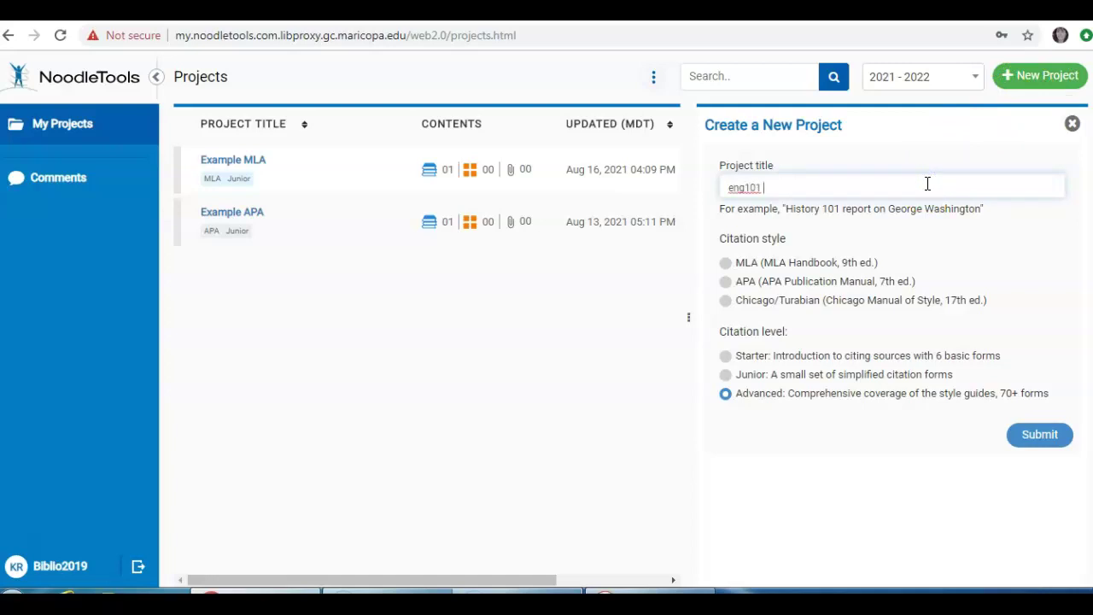
{"action": "type", "text": " WORKS CITED"}
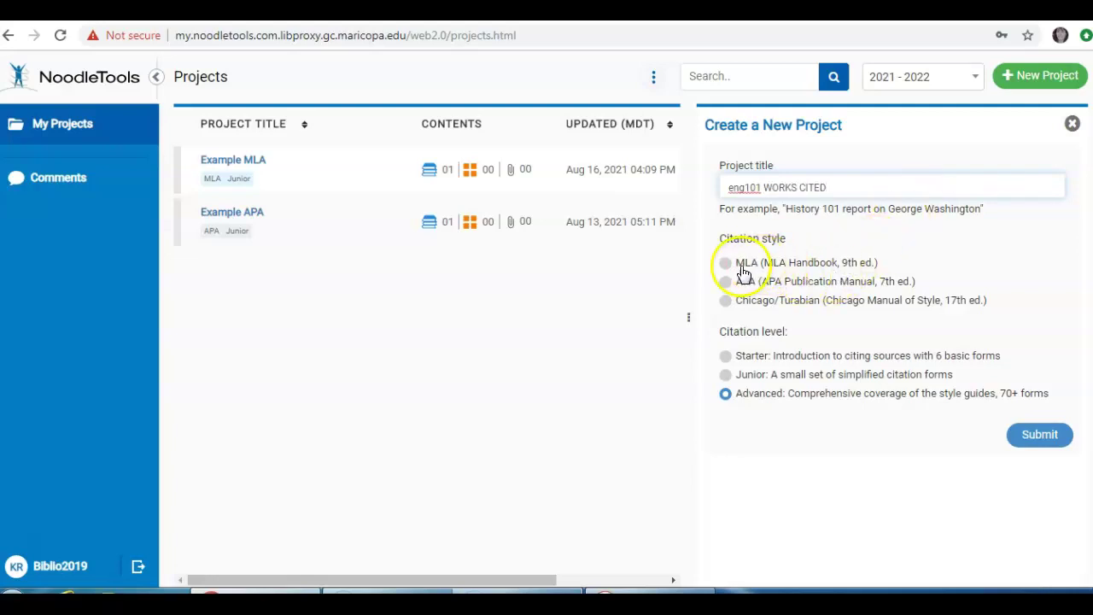
{"action": "left_click", "coordinate": [726, 267]}
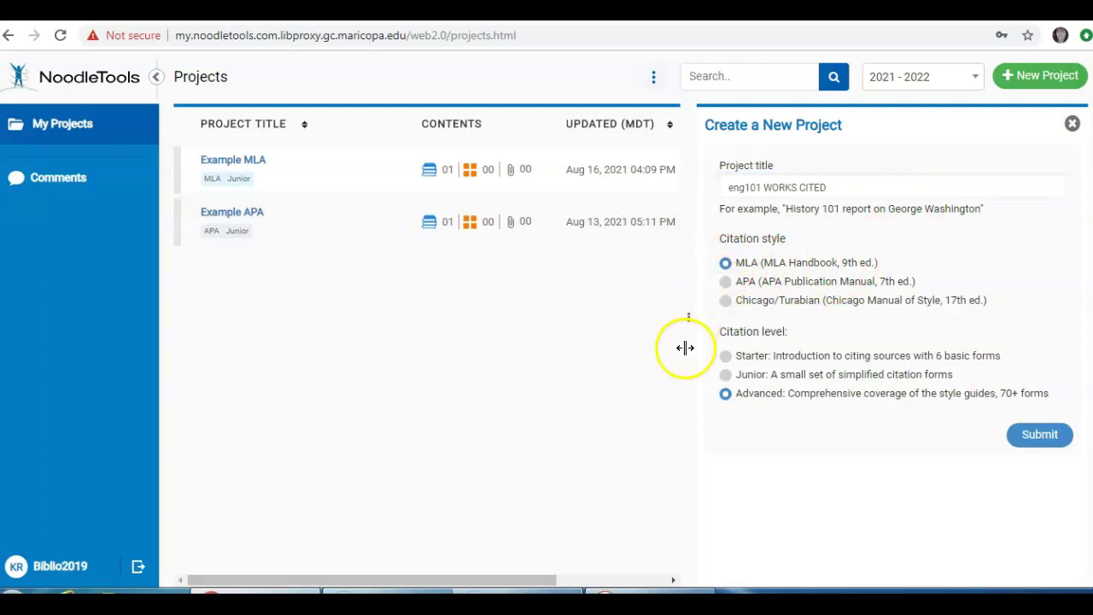
{"action": "left_click", "coordinate": [728, 375]}
{"action": "left_click", "coordinate": [707, 468]}
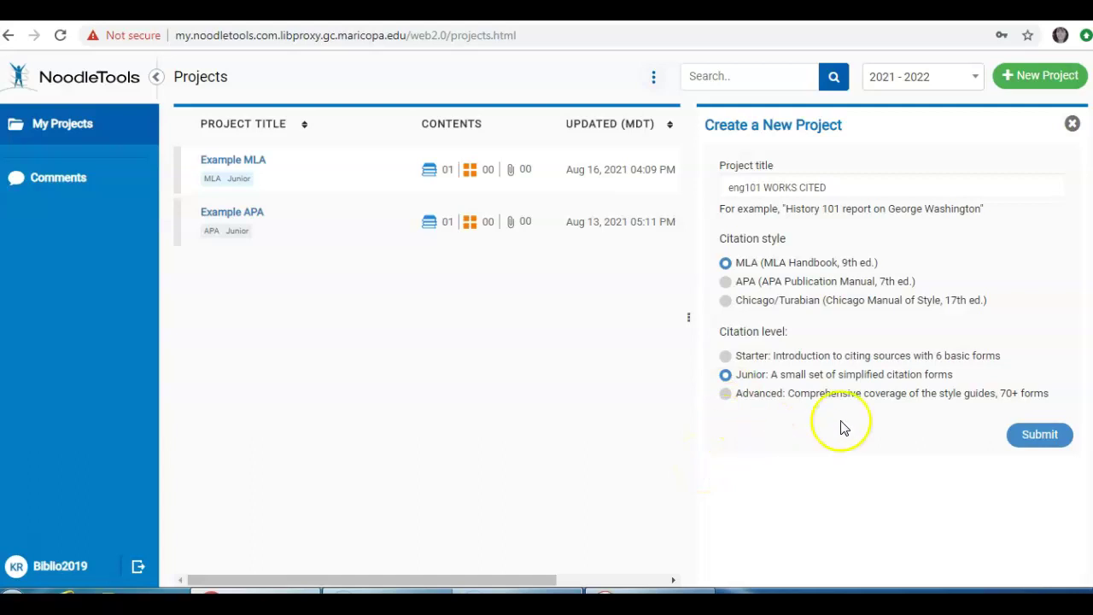
{"action": "left_click", "coordinate": [1025, 440]}
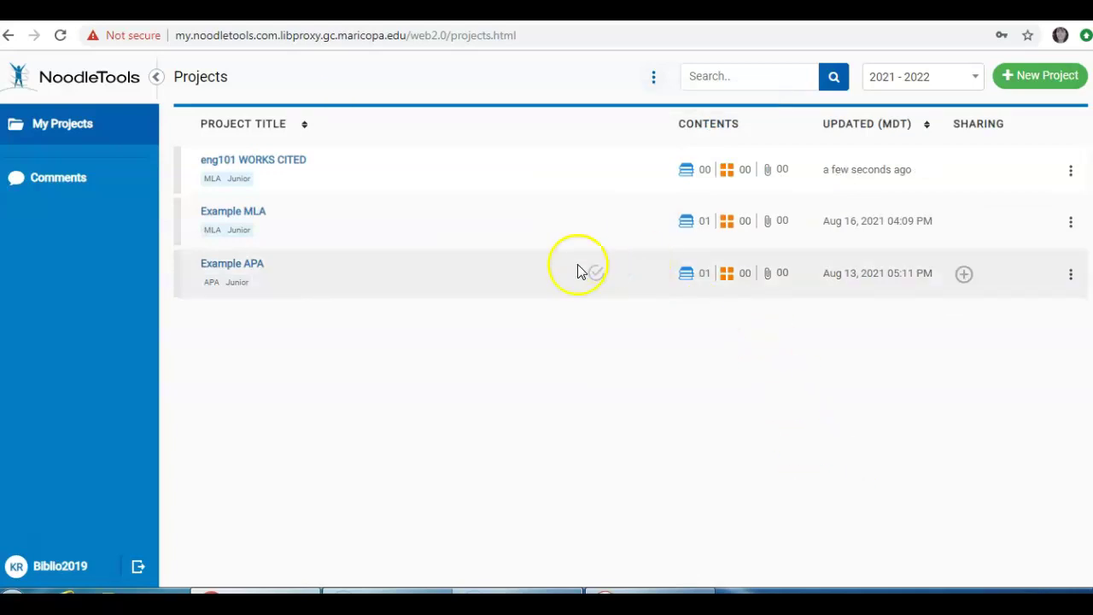
Step: Open the eng101 WORKS CITED project from the My Projects list
{"action": "double_click", "coordinate": [298, 160]}
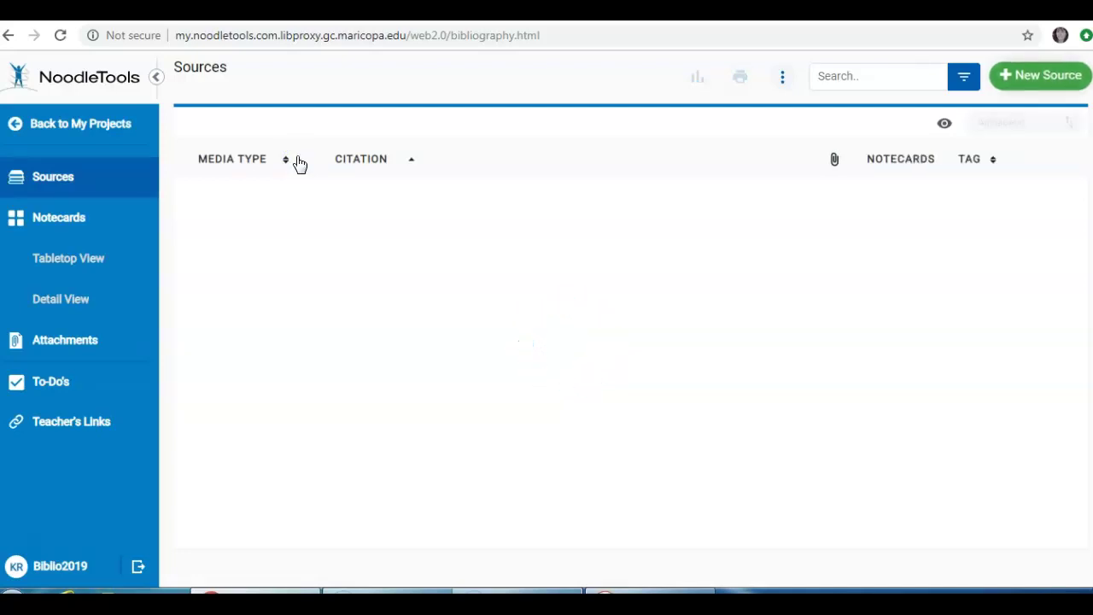
{"action": "left_click", "coordinate": [286, 162]}
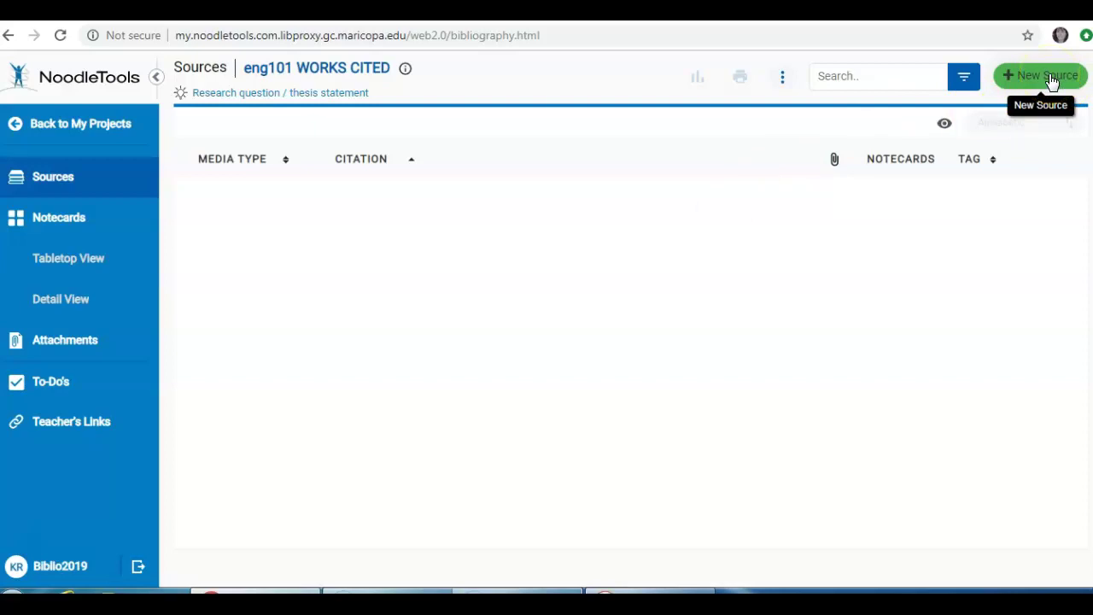
Step: Start a new source, choosing Database as where it is and Journal as what it is
{"action": "left_click", "coordinate": [1050, 78]}
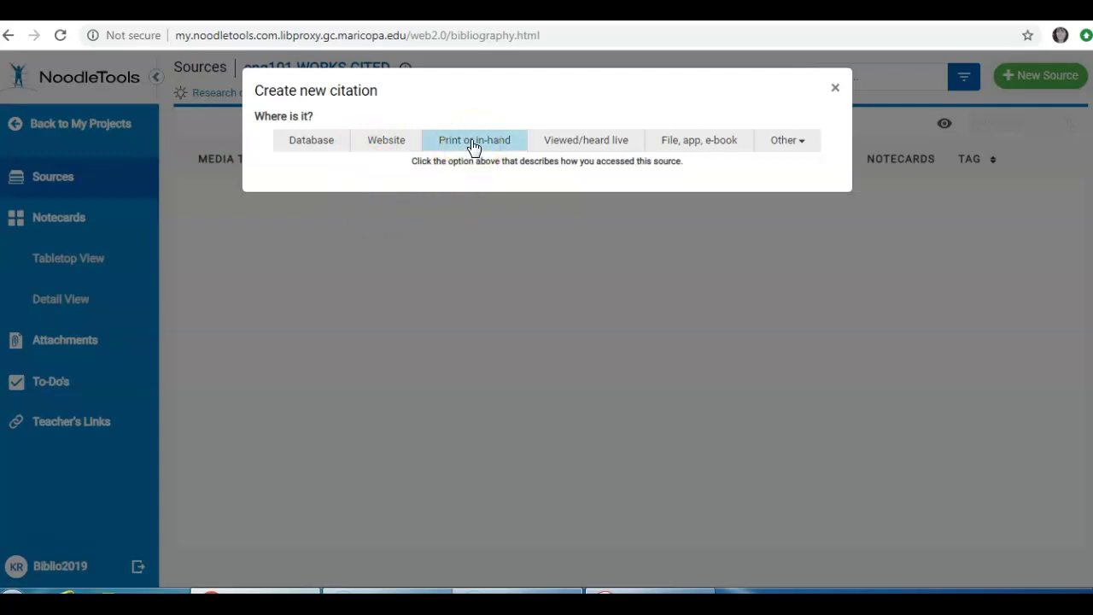
{"action": "left_click", "coordinate": [317, 148]}
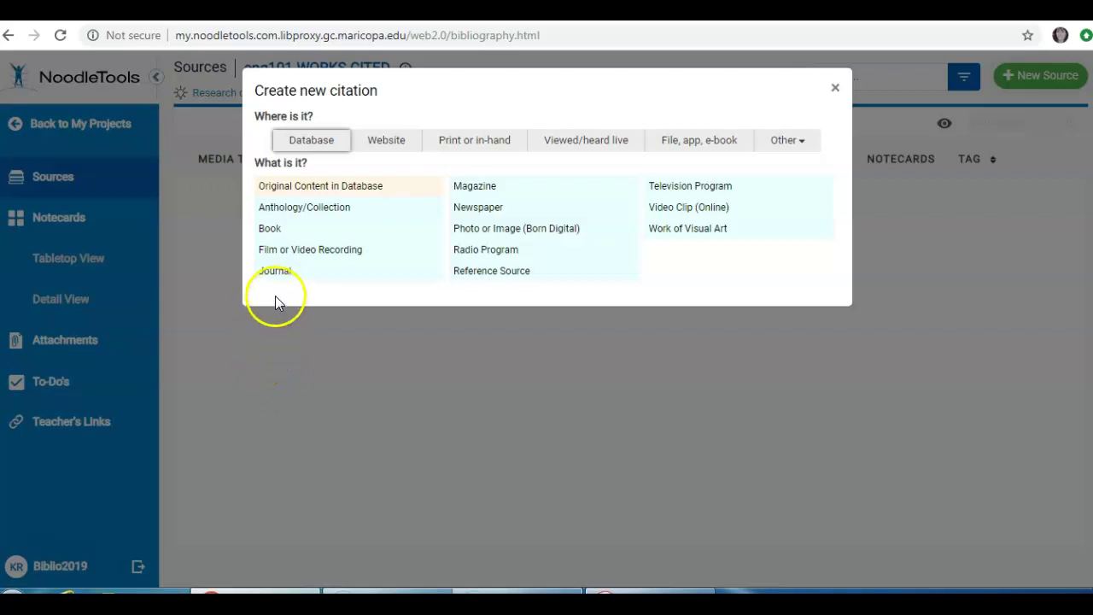
{"action": "left_click", "coordinate": [276, 272]}
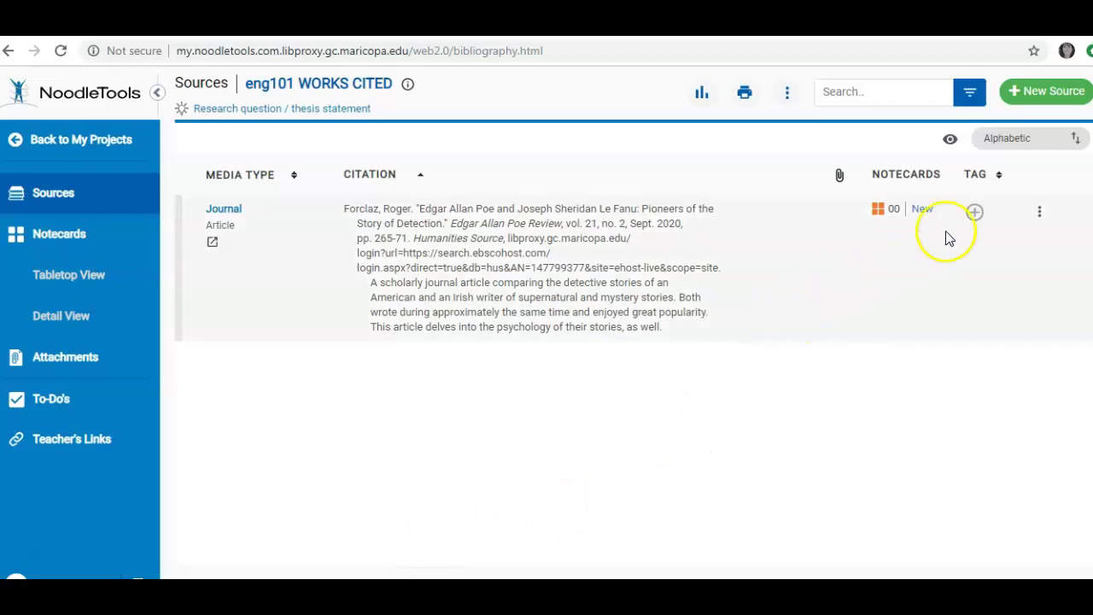
Step: Edit the journal source and append 'Add more information here.' to its annotation
{"action": "left_click", "coordinate": [1042, 211]}
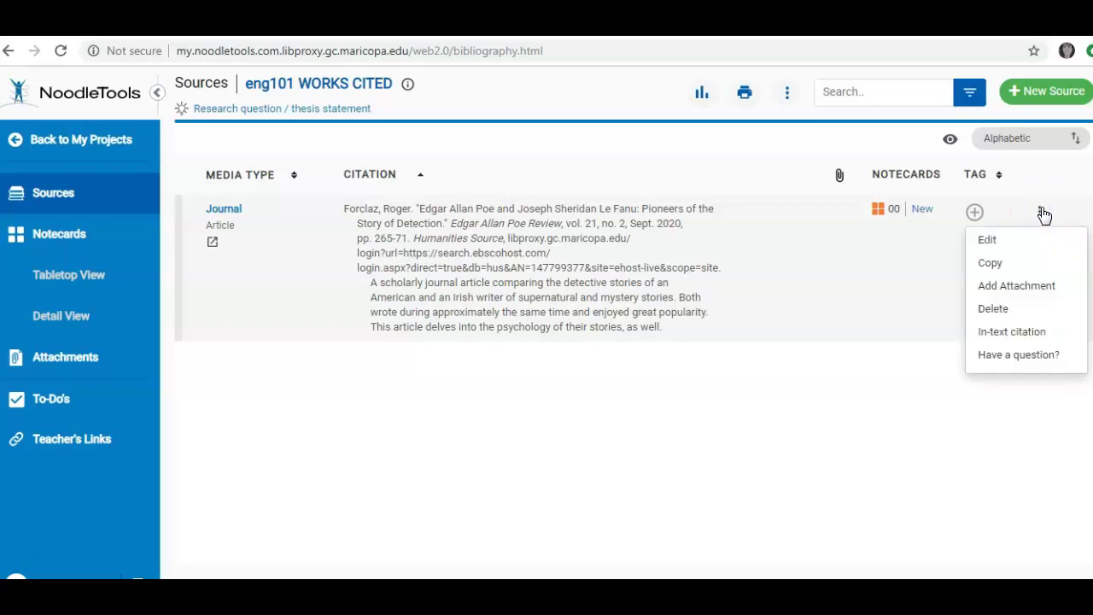
{"action": "left_click", "coordinate": [1017, 246]}
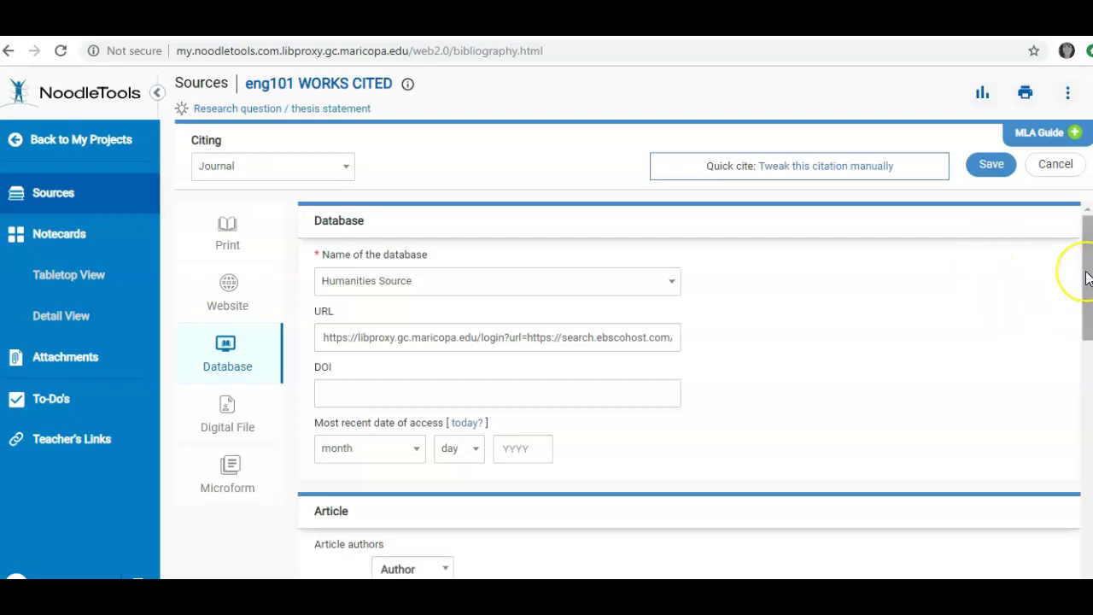
{"action": "left_click_drag", "start_coordinate": [1087, 276], "coordinate": [1057, 487]}
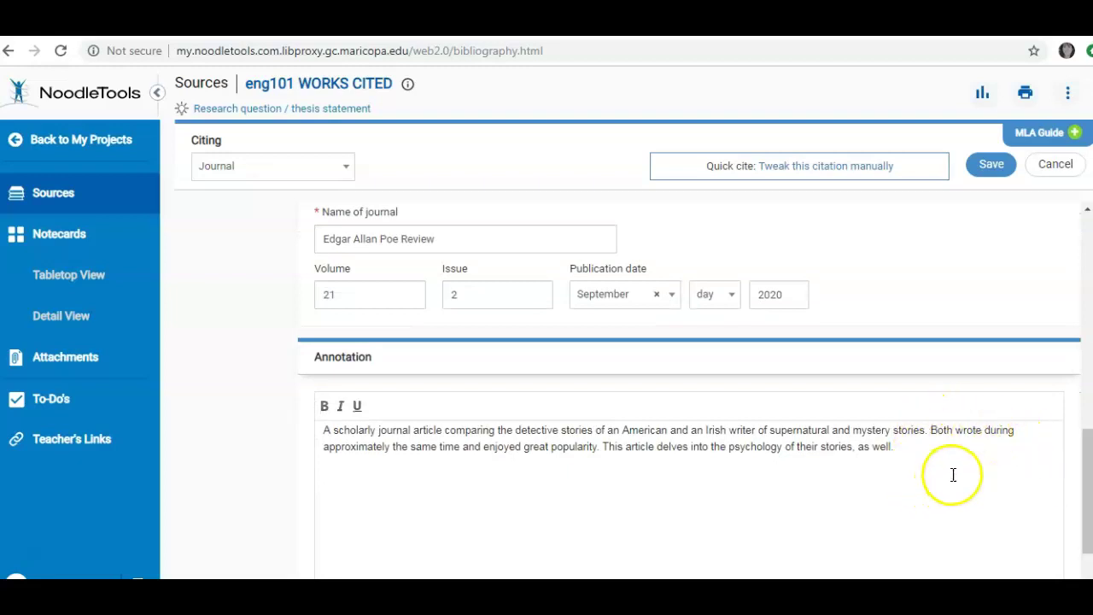
{"action": "left_click", "coordinate": [924, 441]}
{"action": "type", "text": "aDD"}
{"action": "key", "text": "BackSpace"}
{"action": "key", "text": "BackSpace"}
{"action": "key", "text": "BackSpace"}
{"action": "key", "text": "BackSpace"}
{"action": "type", "text": "Add more information here."}
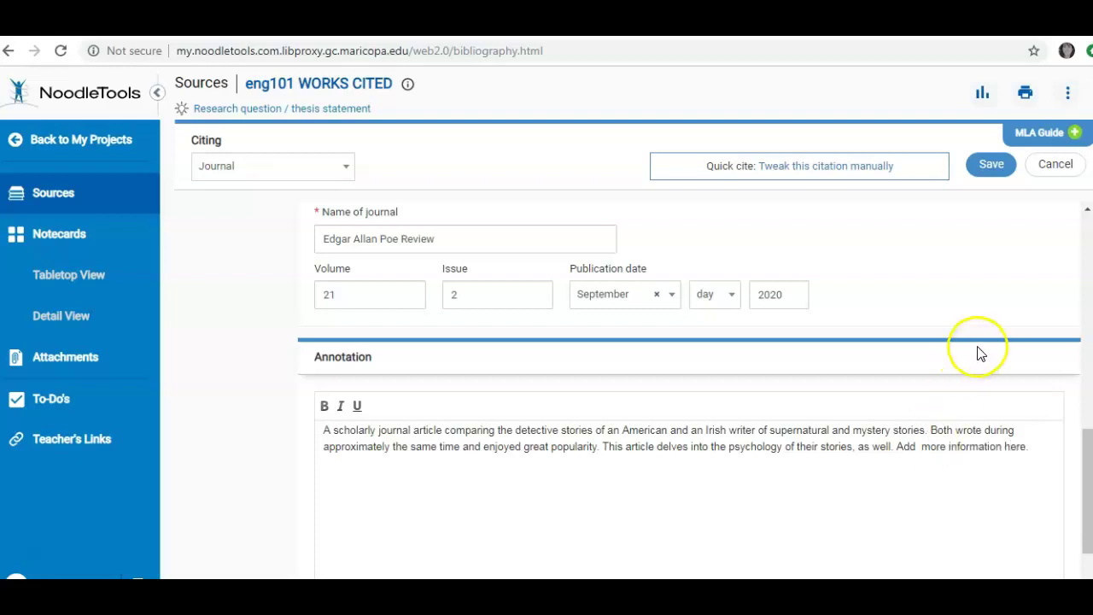
Step: Save the edited citation, then add and save a notecard for the journal article with My ideas notes
{"action": "left_click", "coordinate": [992, 170]}
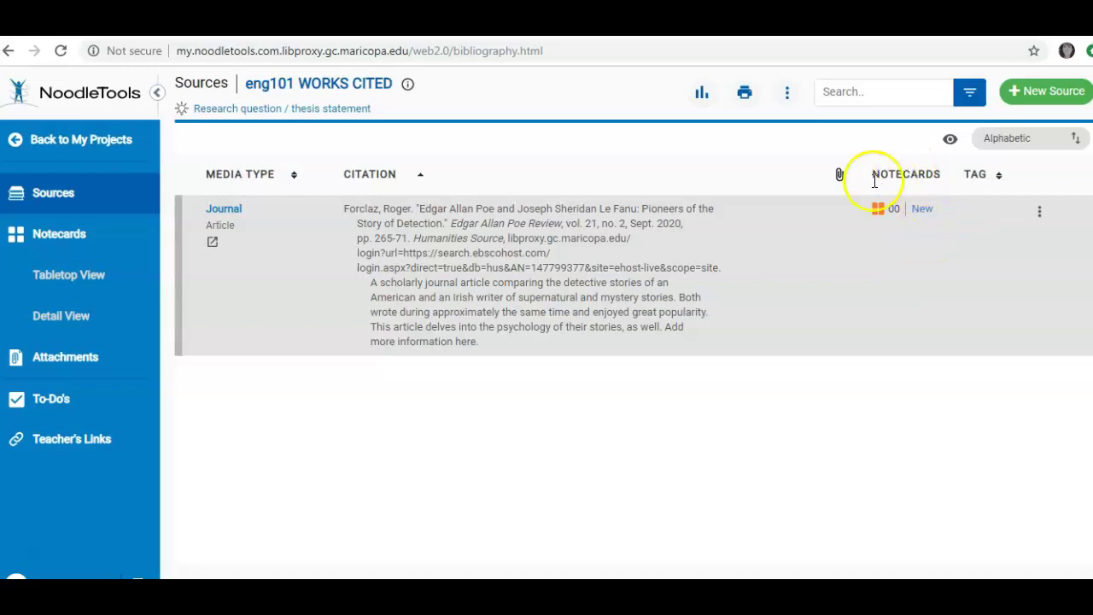
{"action": "left_click", "coordinate": [926, 209]}
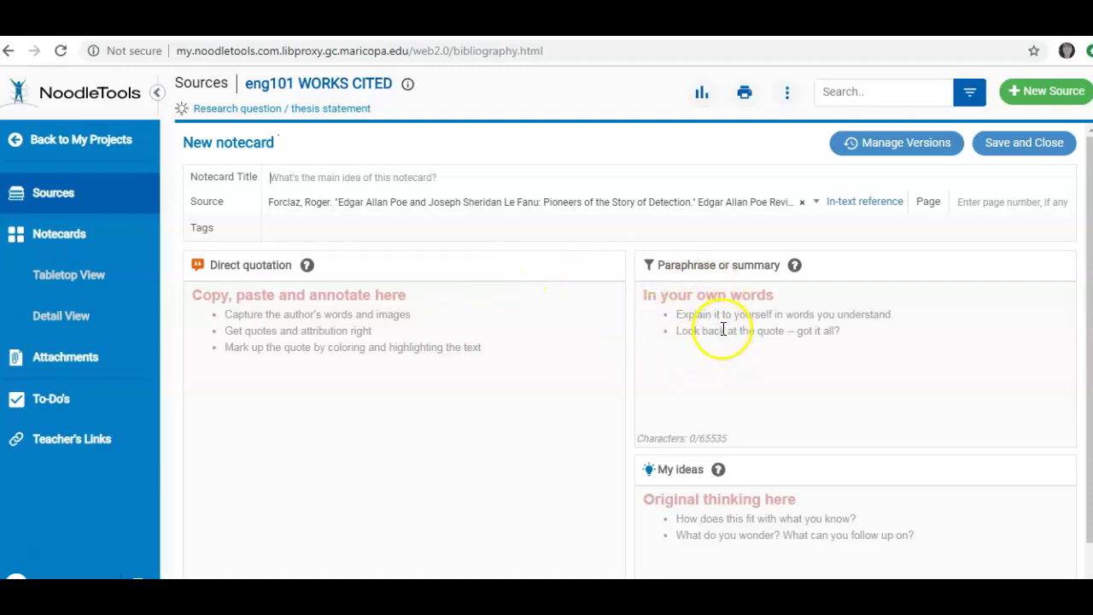
{"action": "left_click", "coordinate": [724, 504]}
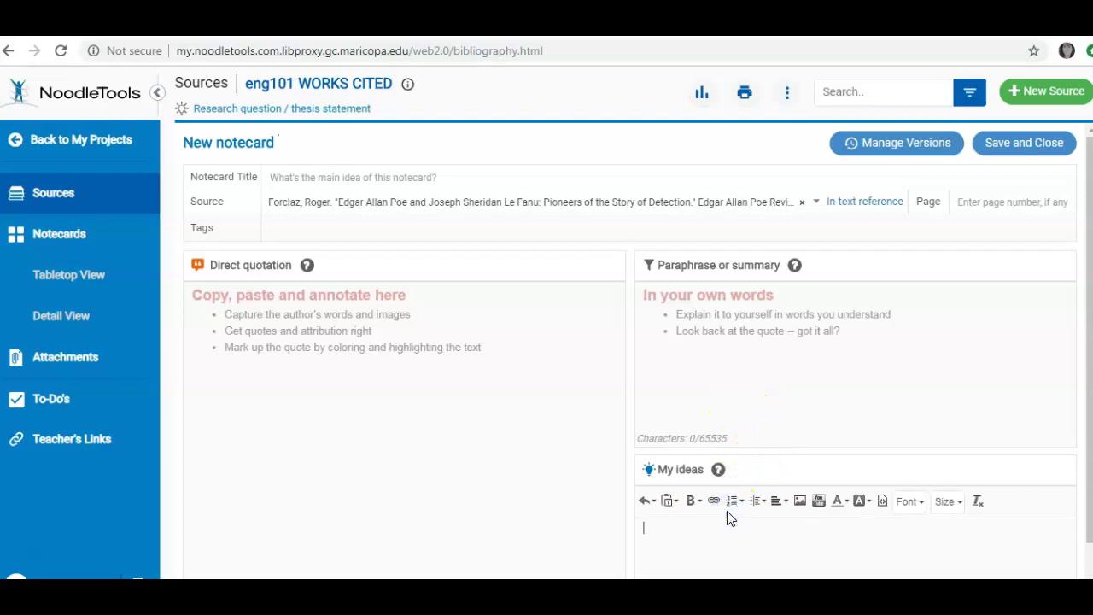
{"action": "left_click", "coordinate": [1035, 150]}
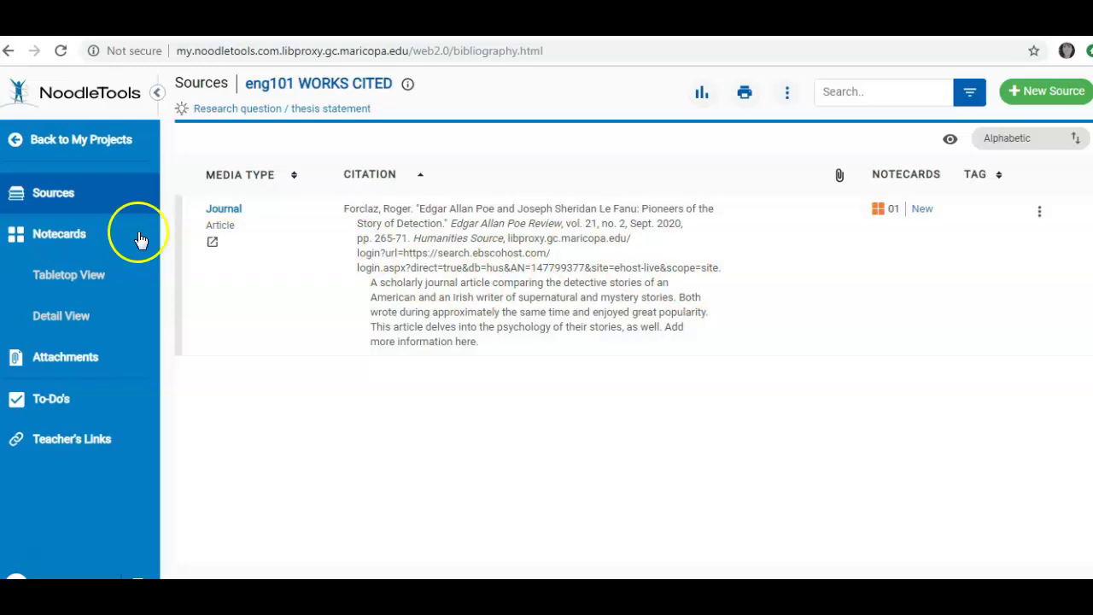
Step: Open the Untitled 1 notecard from Tabletop View and correct 'wrtiters' to 'writers' in My ideas
{"action": "left_click", "coordinate": [73, 239]}
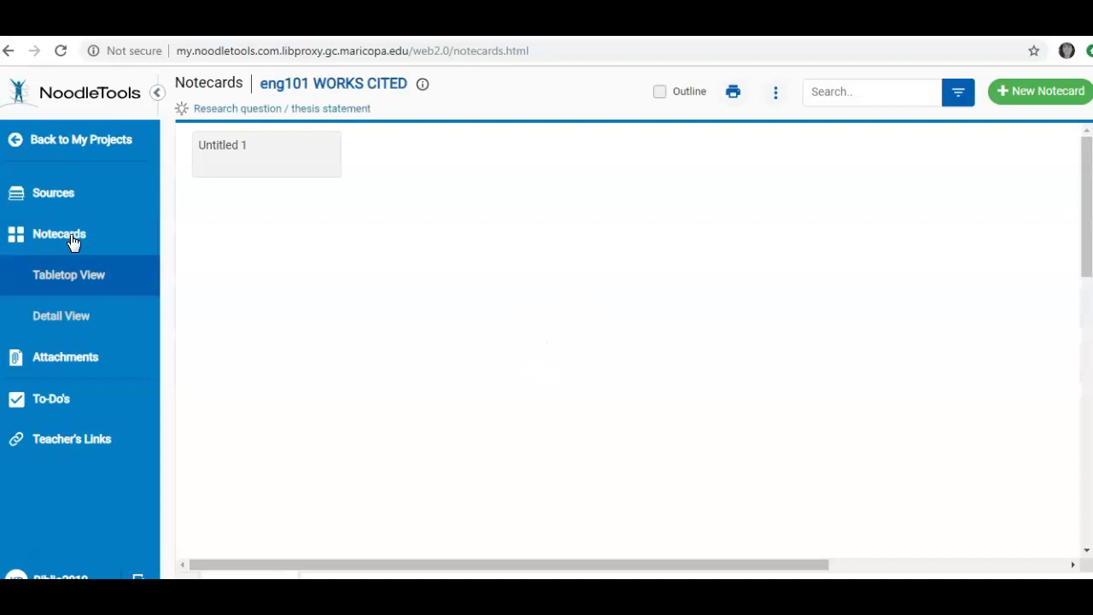
{"action": "left_click", "coordinate": [217, 151]}
{"action": "left_click", "coordinate": [217, 151]}
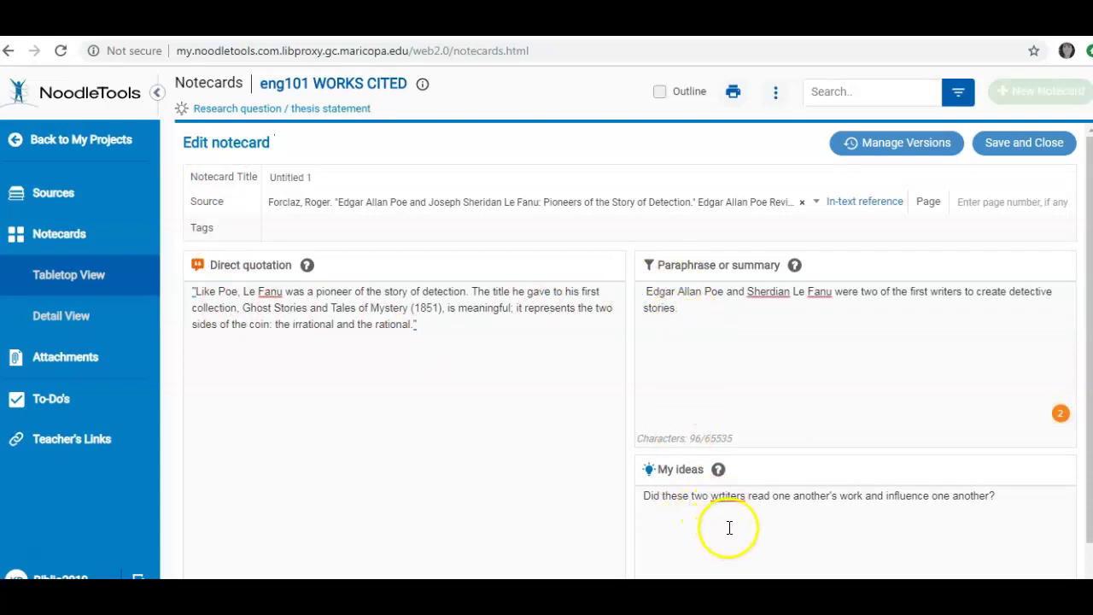
{"action": "left_click", "coordinate": [743, 498]}
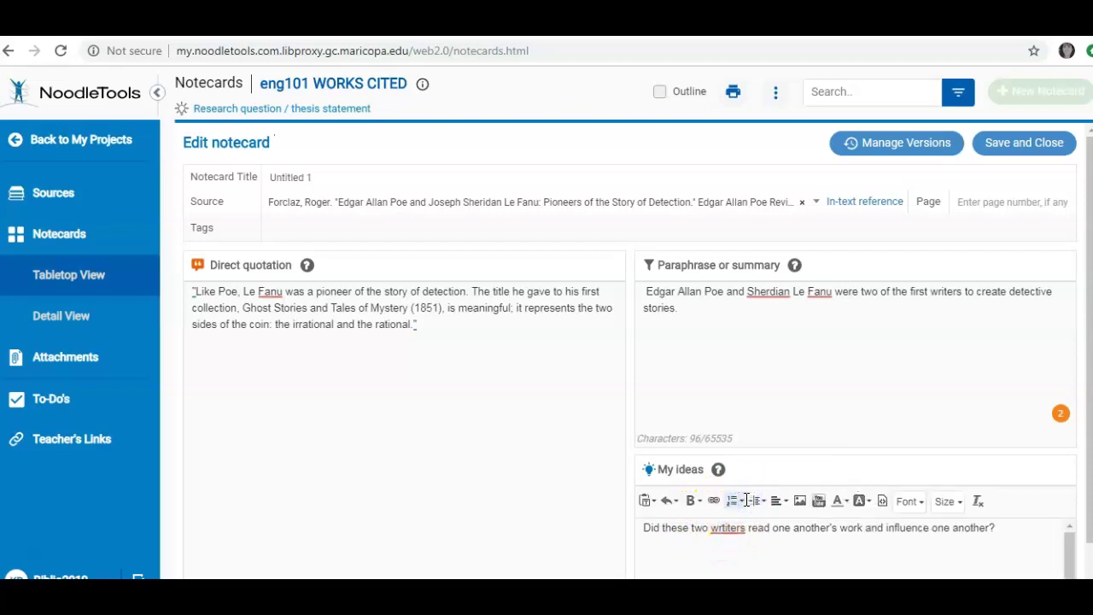
{"action": "key", "text": "BackSpace"}
{"action": "key", "text": "BackSpace"}
{"action": "key", "text": "BackSpace"}
{"action": "key", "text": "BackSpace"}
{"action": "key", "text": "BackSpace"}
{"action": "key", "text": "BackSpace"}
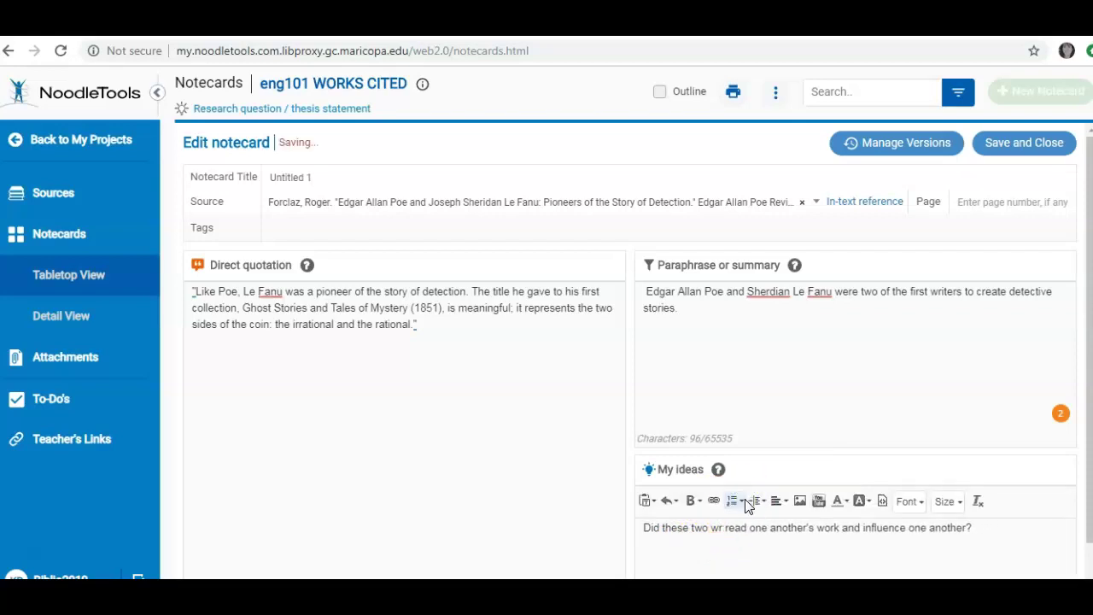
{"action": "type", "text": "iters"}
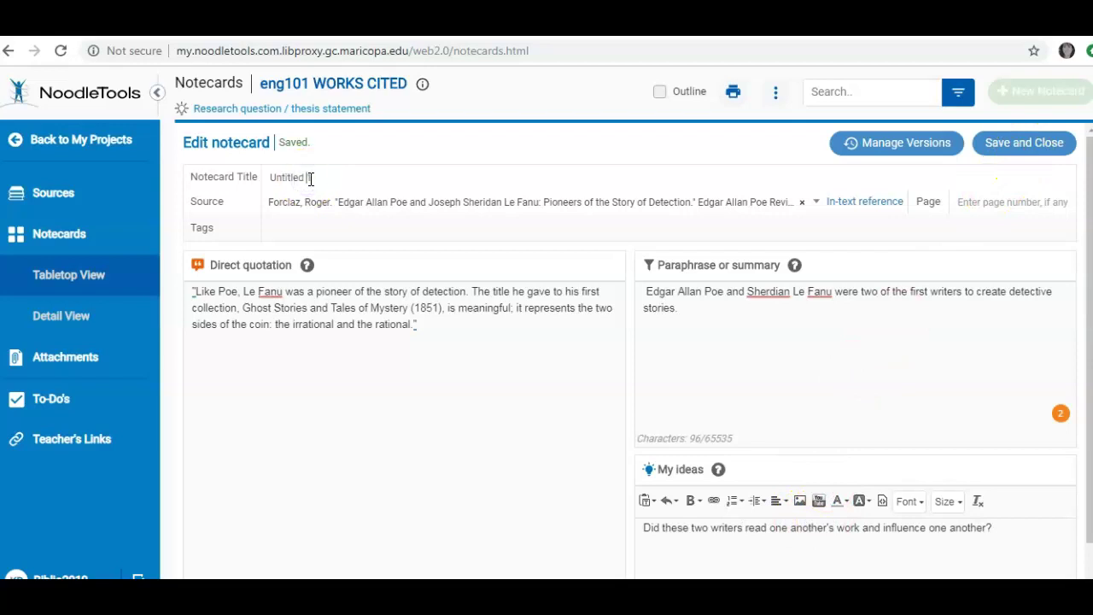
Step: Retitle the notecard 'Detective Stories of Poe and leFanu' and save it
{"action": "left_click", "coordinate": [287, 186]}
{"action": "type", "text": "Detet"}
{"action": "type", "text": "cion"}
{"action": "key", "text": "BackSpace"}
{"action": "key", "text": "BackSpace"}
{"action": "key", "text": "BackSpace"}
{"action": "type", "text": "ctive Stories of Poe and le"}
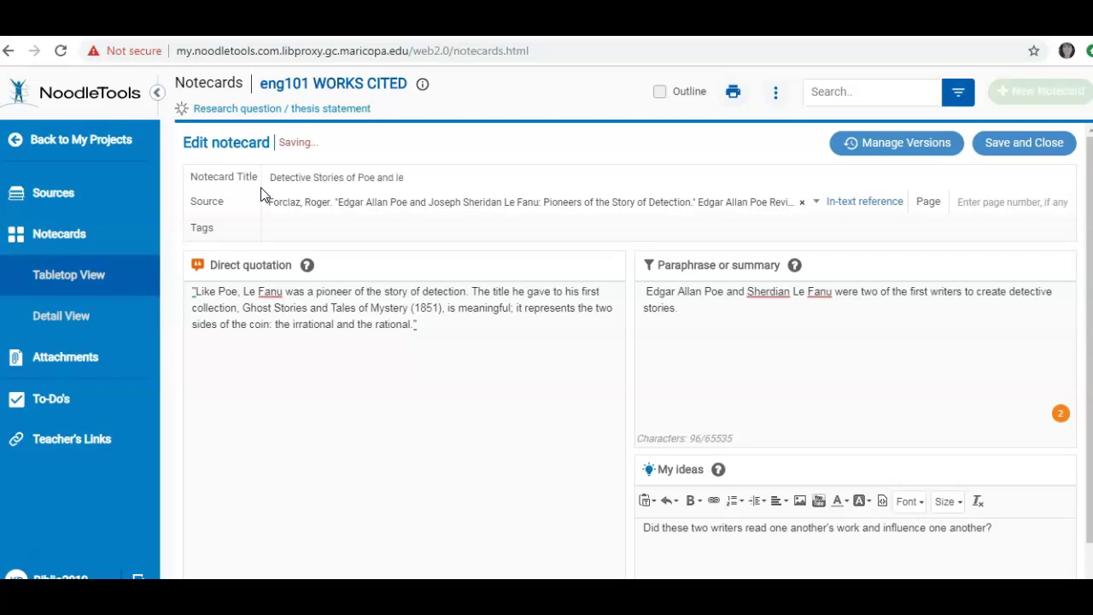
{"action": "type", "text": "leFanu"}
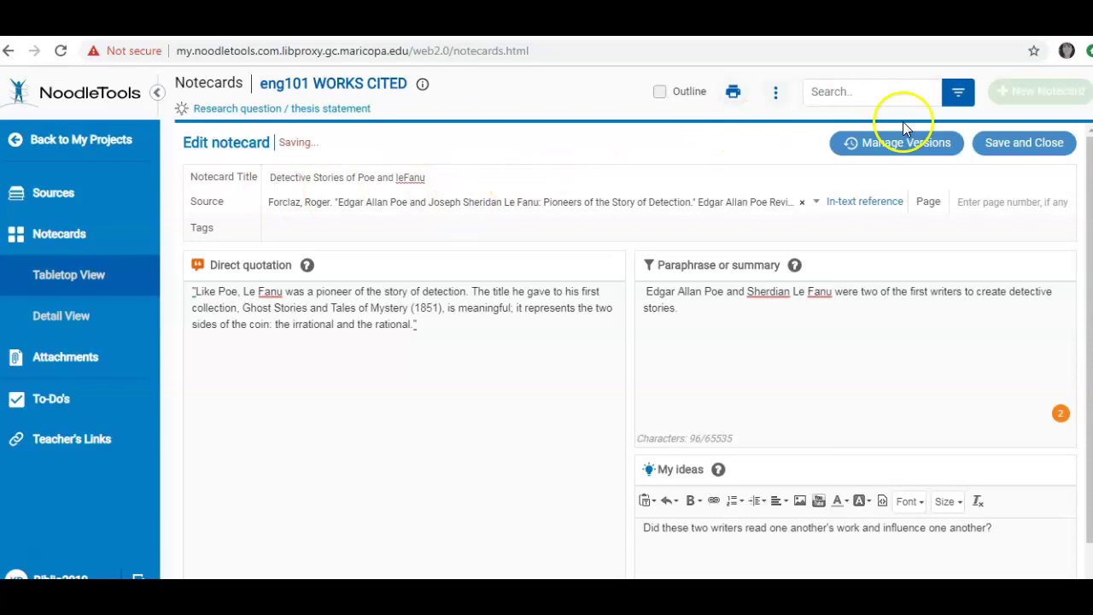
{"action": "left_click", "coordinate": [1029, 147]}
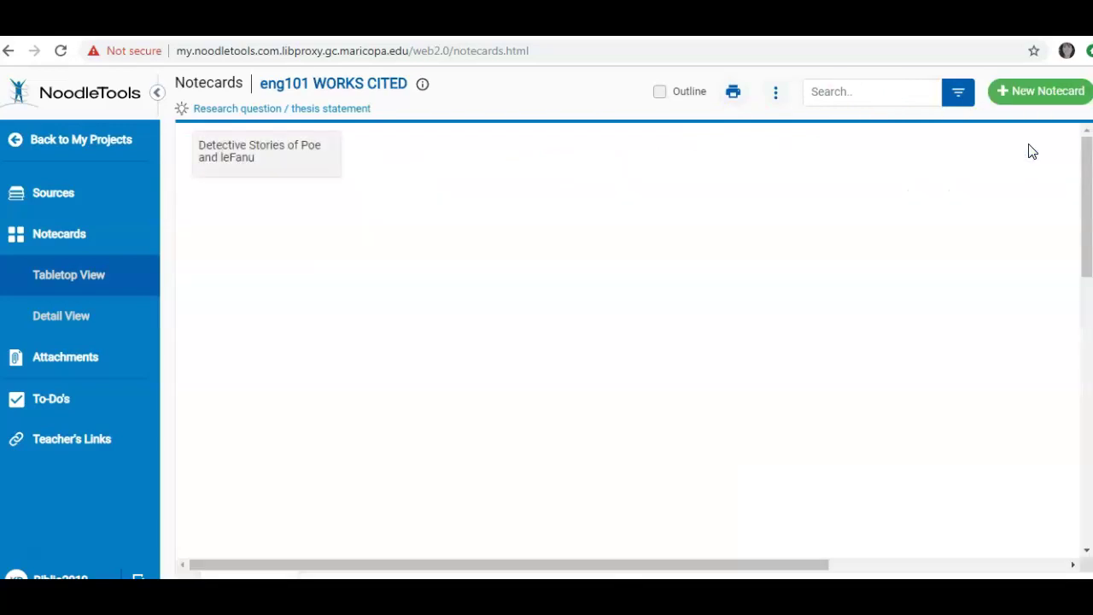
Step: Return to the project's Sources list from the left sidebar
{"action": "mouse_move", "coordinate": [295, 135]}
{"action": "left_click", "coordinate": [61, 195]}
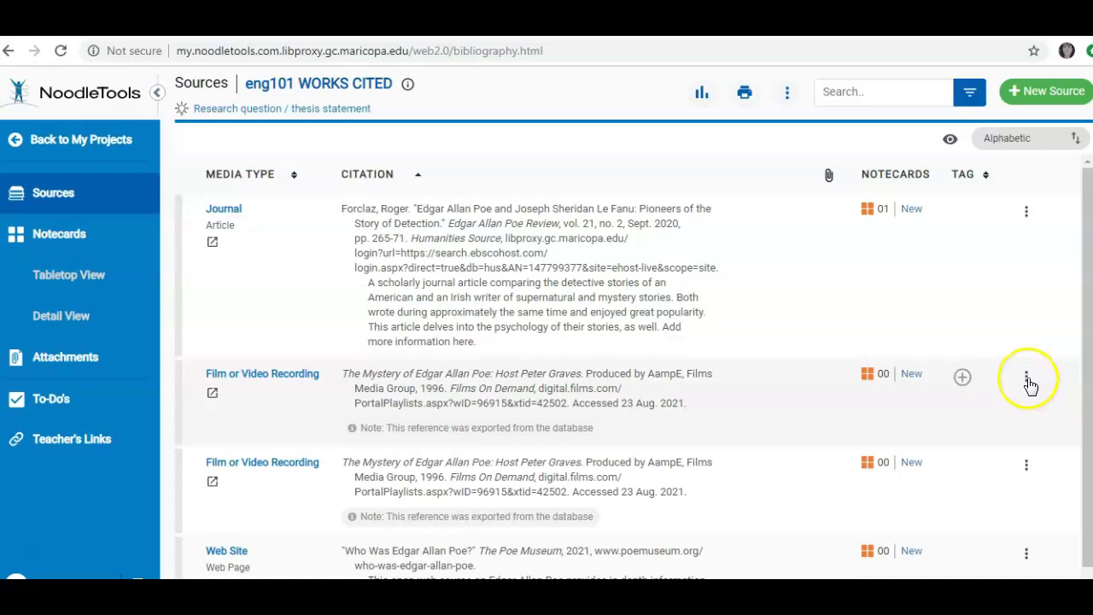
Step: Delete the duplicate Films On Demand film citation and confirm the deletion
{"action": "left_click", "coordinate": [1026, 378]}
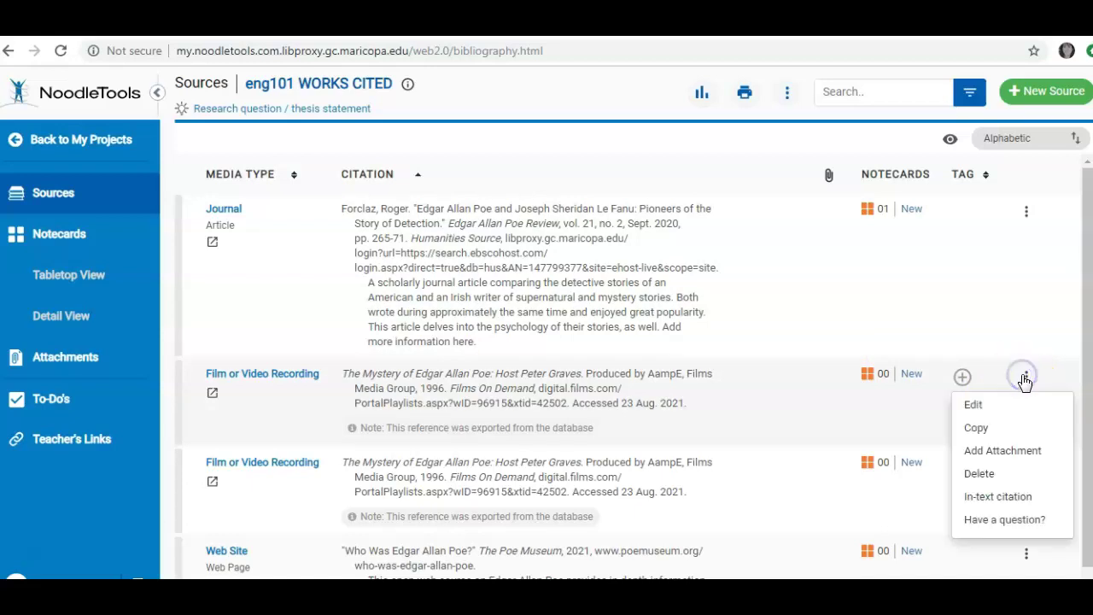
{"action": "left_click", "coordinate": [998, 475]}
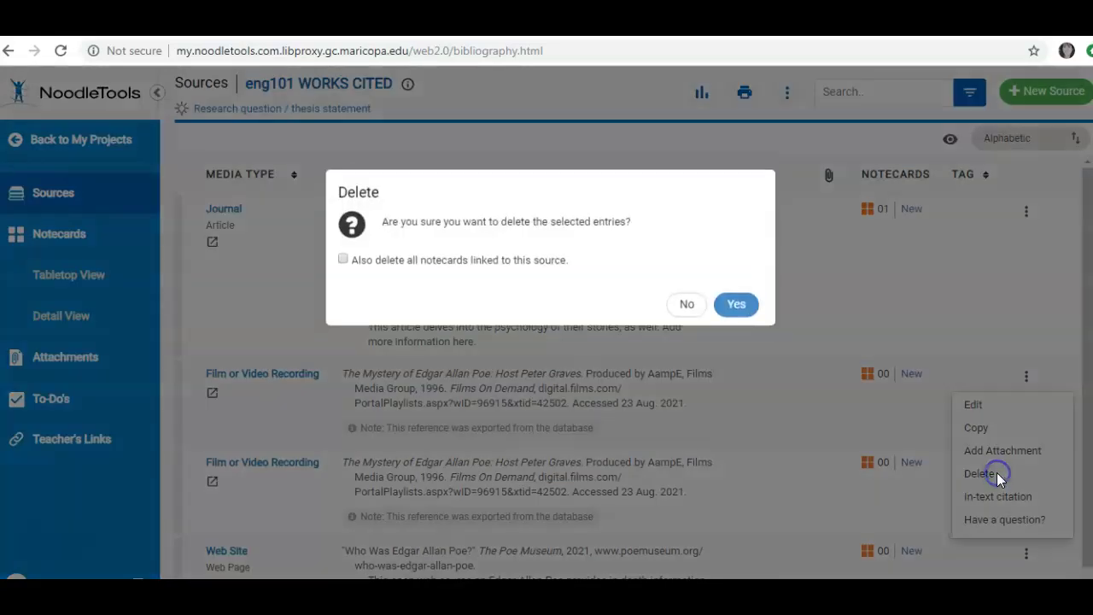
{"action": "left_click", "coordinate": [742, 314]}
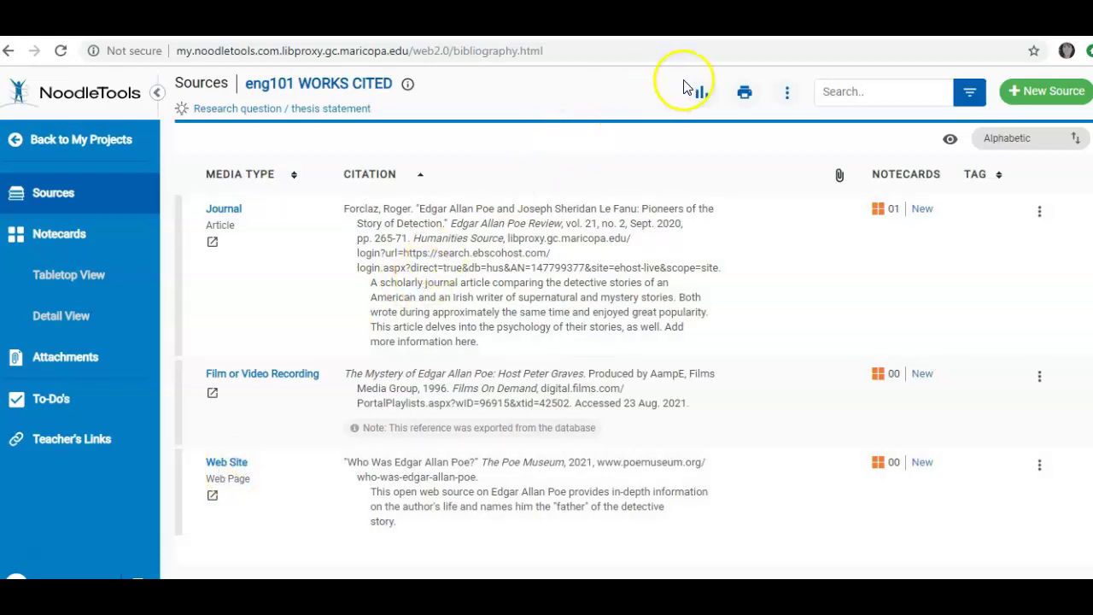
Step: Export the Works Cited list to Google Docs from the Print/Export options
{"action": "left_click", "coordinate": [748, 97]}
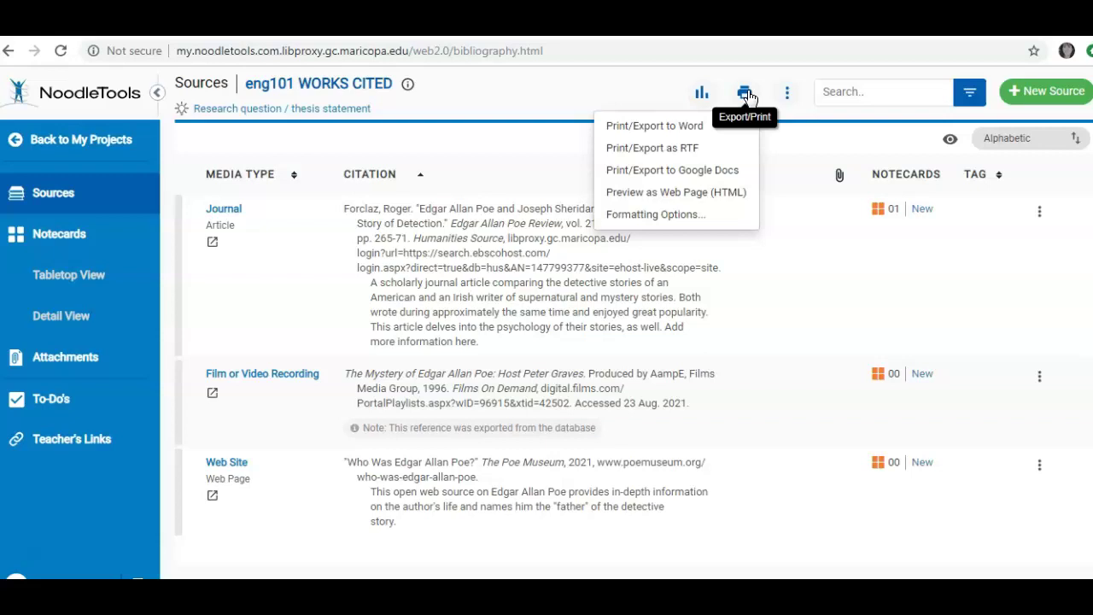
{"action": "left_click", "coordinate": [696, 171]}
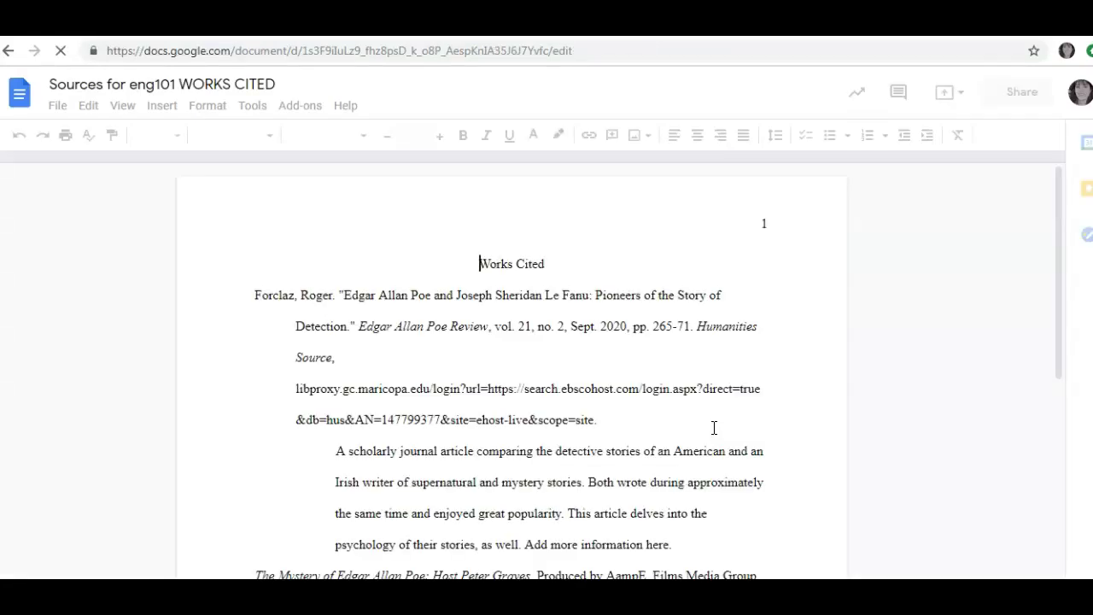
Step: Review the exported doc's film citation, web address and Poe Museum annotation, down to the end
{"action": "scroll", "coordinate": [714, 427], "scroll_direction": "down", "scroll_amount": 5}
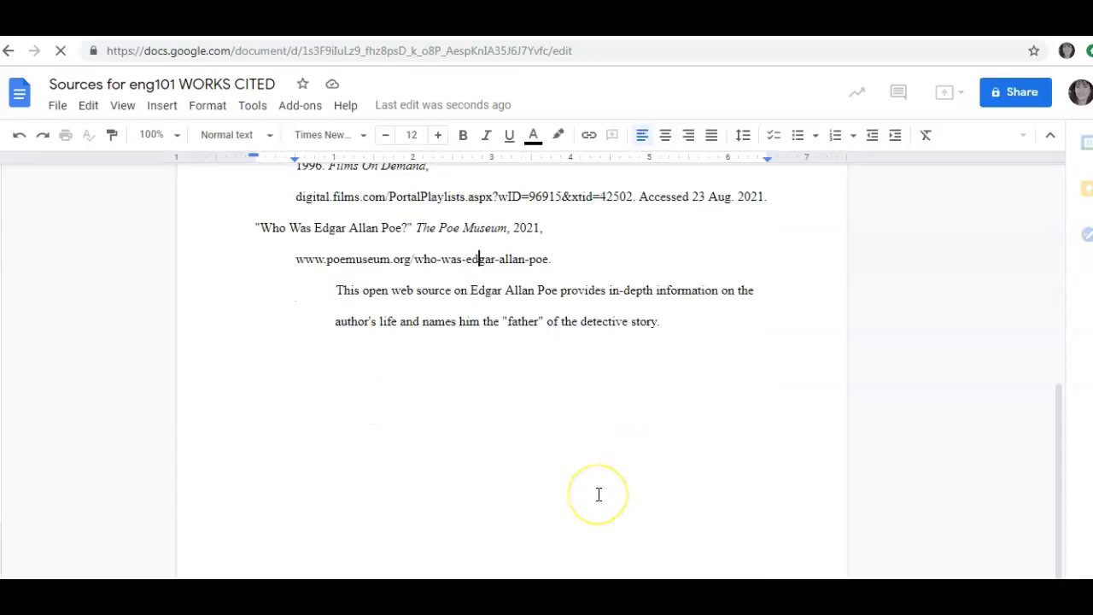
{"action": "key", "text": "Up"}
{"action": "key", "text": "Up"}
{"action": "key", "text": "Up"}
{"action": "key", "text": "Up"}
{"action": "key", "text": "Up"}
{"action": "key", "text": "Up"}
{"action": "key", "text": "Up"}
{"action": "key", "text": "Up"}
{"action": "key", "text": "Up"}
{"action": "key", "text": "Up"}
{"action": "key", "text": "Up"}
{"action": "key", "text": "Up"}
{"action": "key", "text": "Up"}
{"action": "key", "text": "Up"}
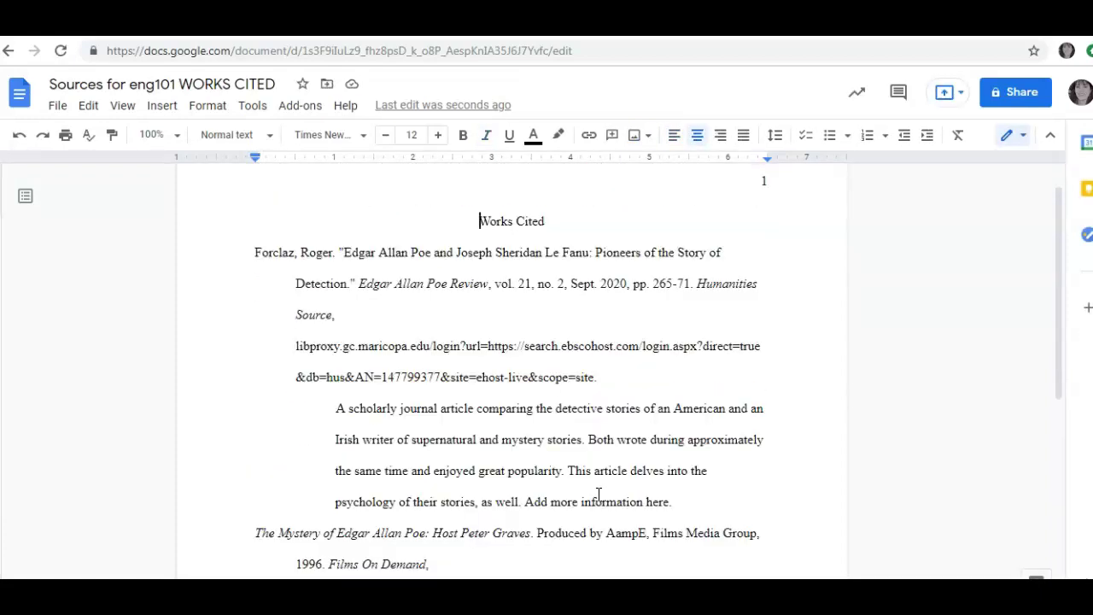
{"action": "key", "text": "Down"}
{"action": "key", "text": "Down"}
{"action": "key", "text": "Down"}
{"action": "key", "text": "Down"}
{"action": "key", "text": "Down"}
{"action": "key", "text": "Down"}
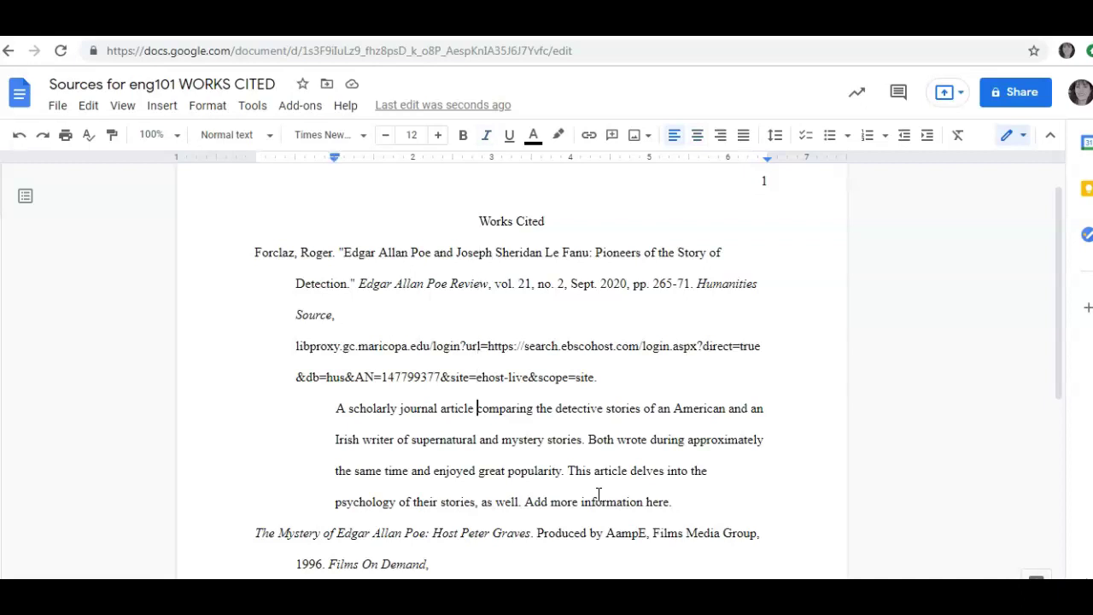
{"action": "key", "text": "Down"}
{"action": "key", "text": "Down"}
{"action": "key", "text": "Down"}
{"action": "key", "text": "Down"}
{"action": "key", "text": "Down"}
{"action": "key", "text": "Down"}
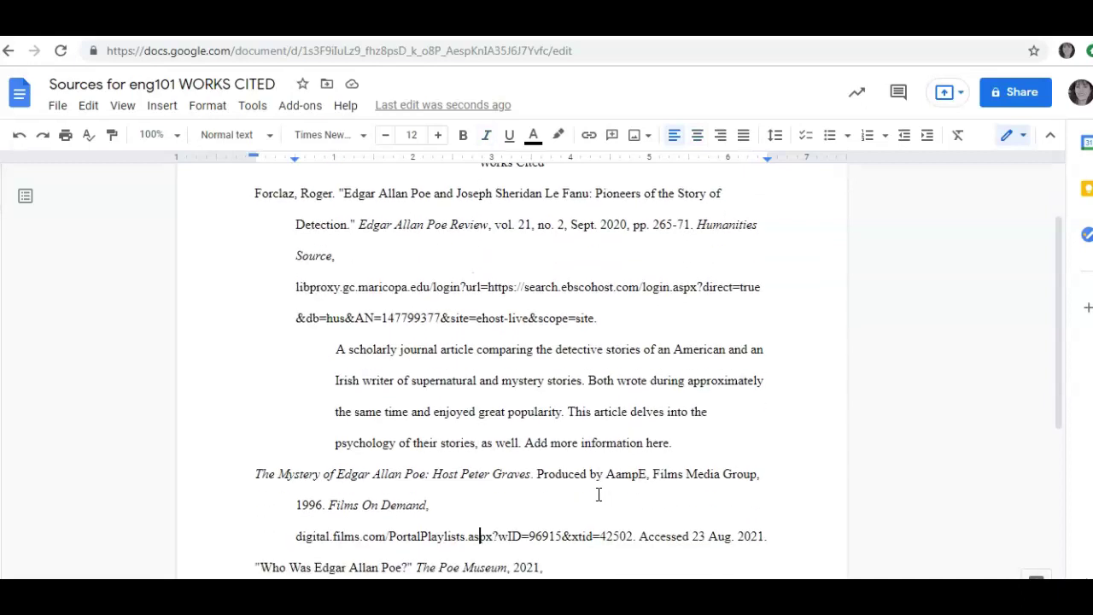
{"action": "key", "text": "Down"}
{"action": "key", "text": "Down"}
{"action": "key", "text": "Down"}
{"action": "key", "text": "Down"}
{"action": "key", "text": "End"}
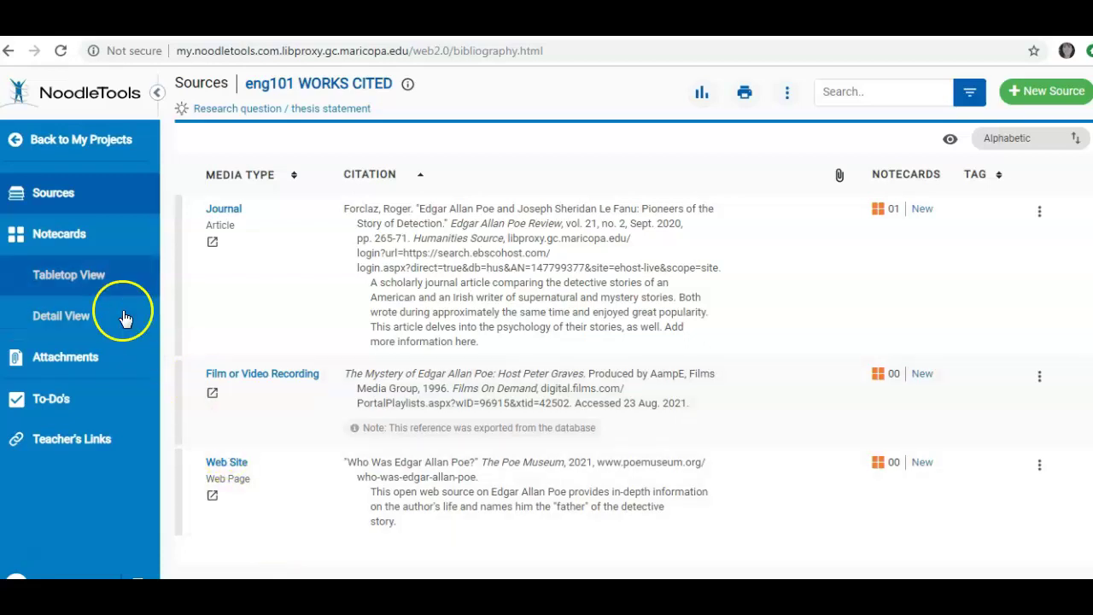
Step: Open the Example MLA project from My Projects, dismissing the new citation dialog without adding anything
{"action": "left_click", "coordinate": [102, 147]}
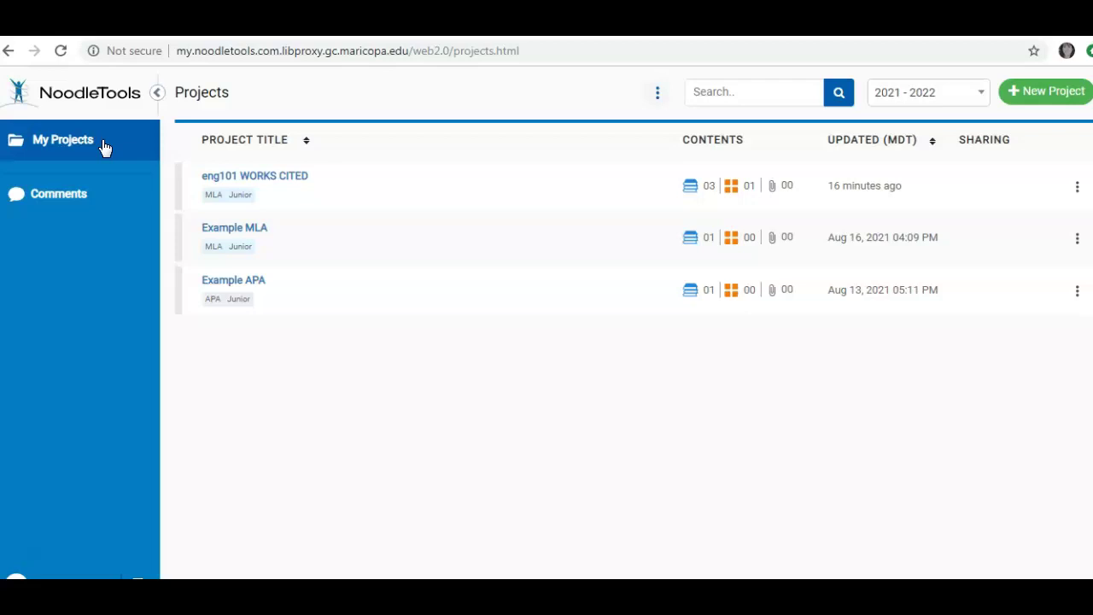
{"action": "double_click", "coordinate": [247, 232]}
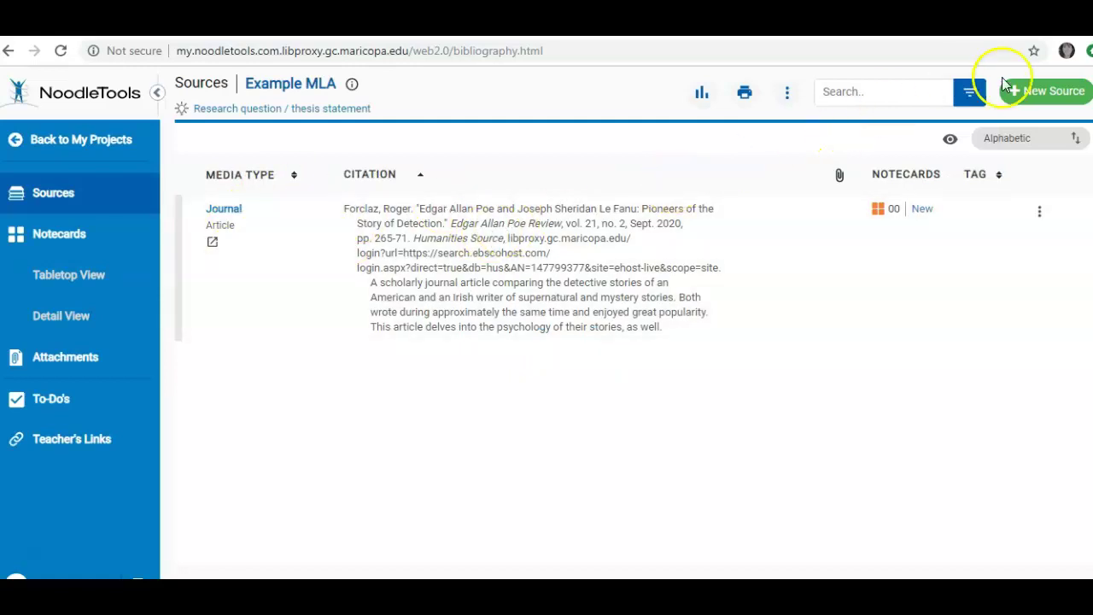
{"action": "left_click", "coordinate": [1032, 90]}
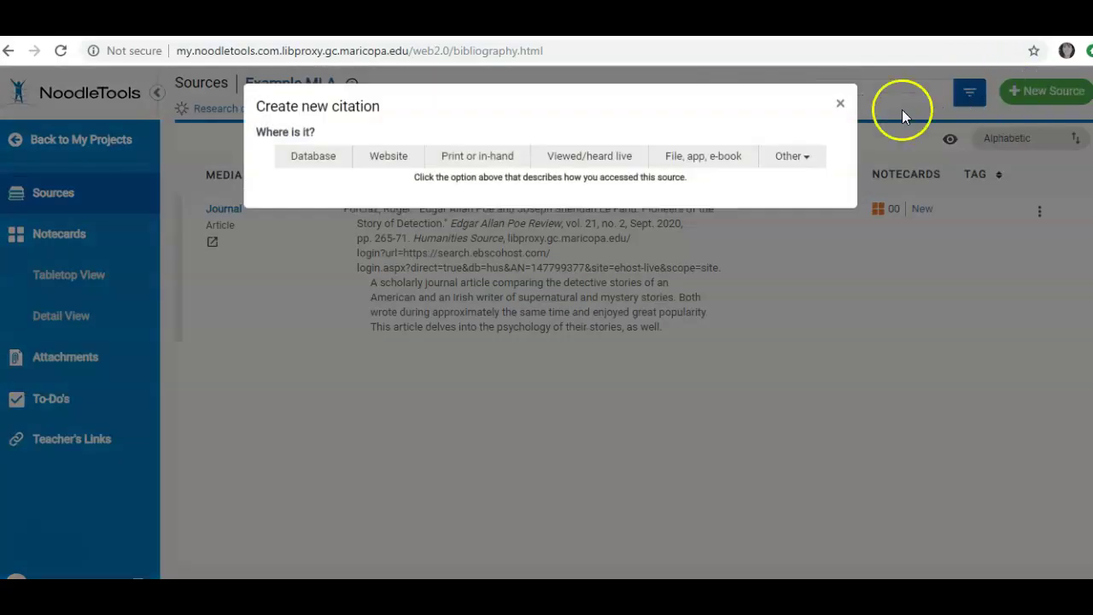
{"action": "left_click", "coordinate": [839, 105]}
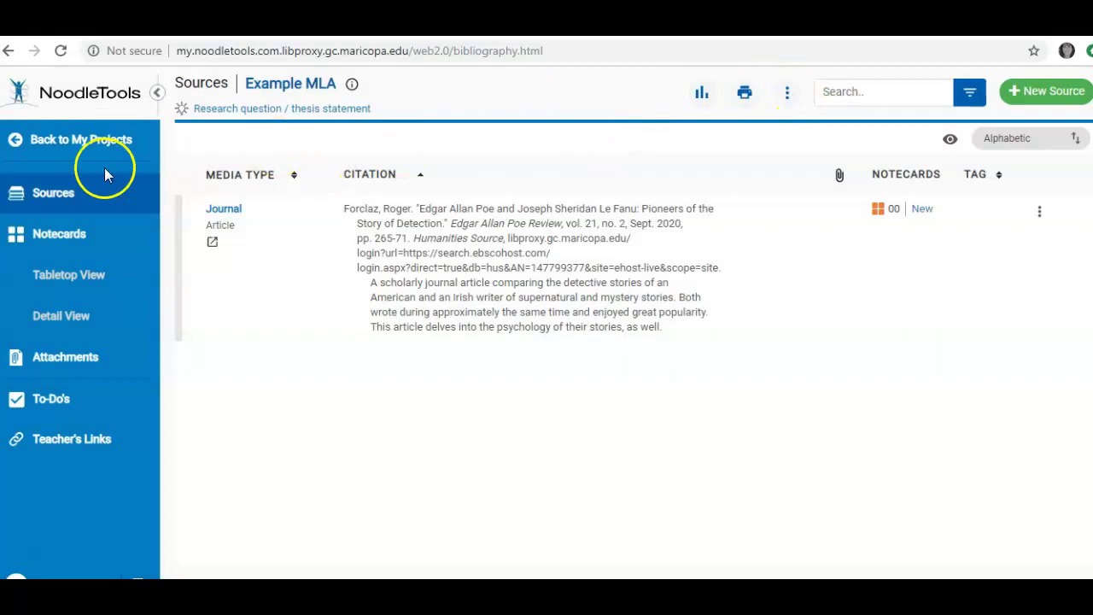
Step: Go back to My Projects to see eng101 WORKS CITED, Example MLA and Example APA
{"action": "left_click", "coordinate": [86, 137]}
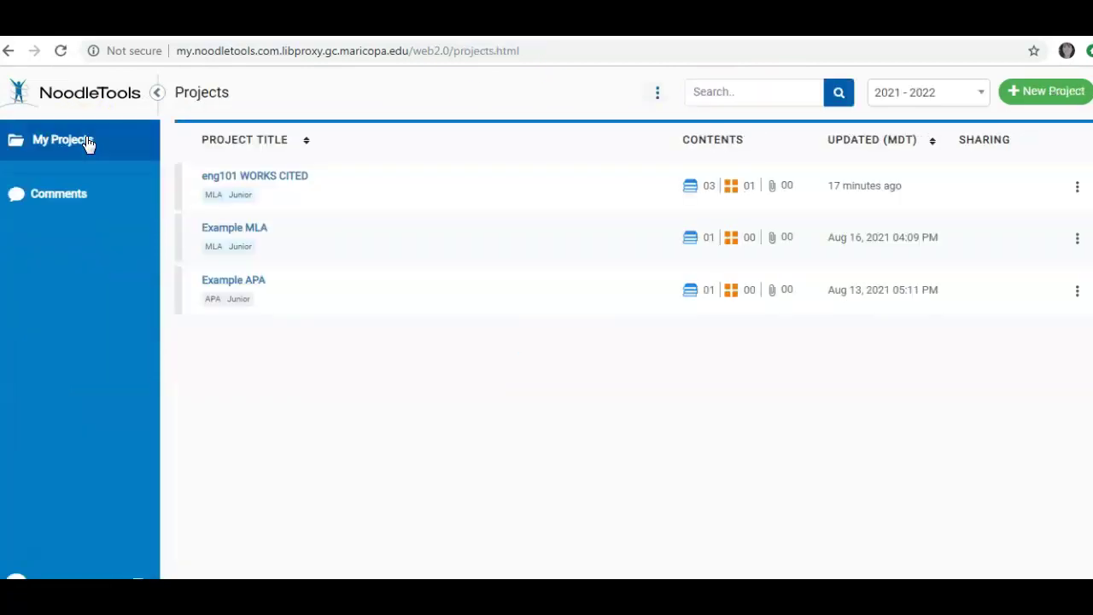